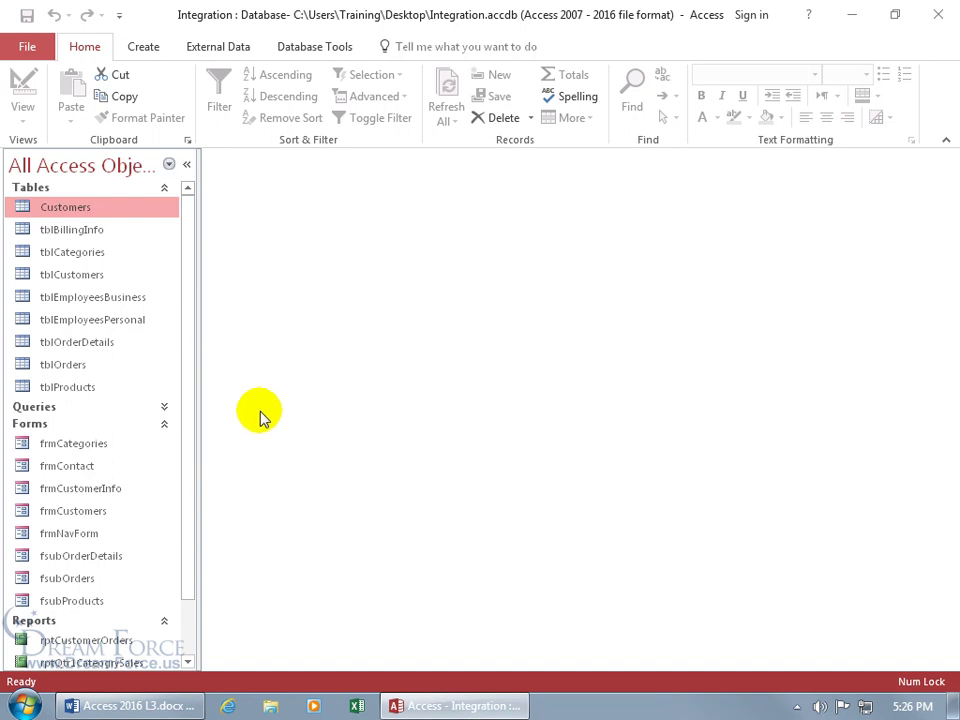
# - Add Switchboard Manager from All Commands to the Quick Access Toolbar, placed last after Save, Undo and Redo
pyautogui.rightClick(76, 20)
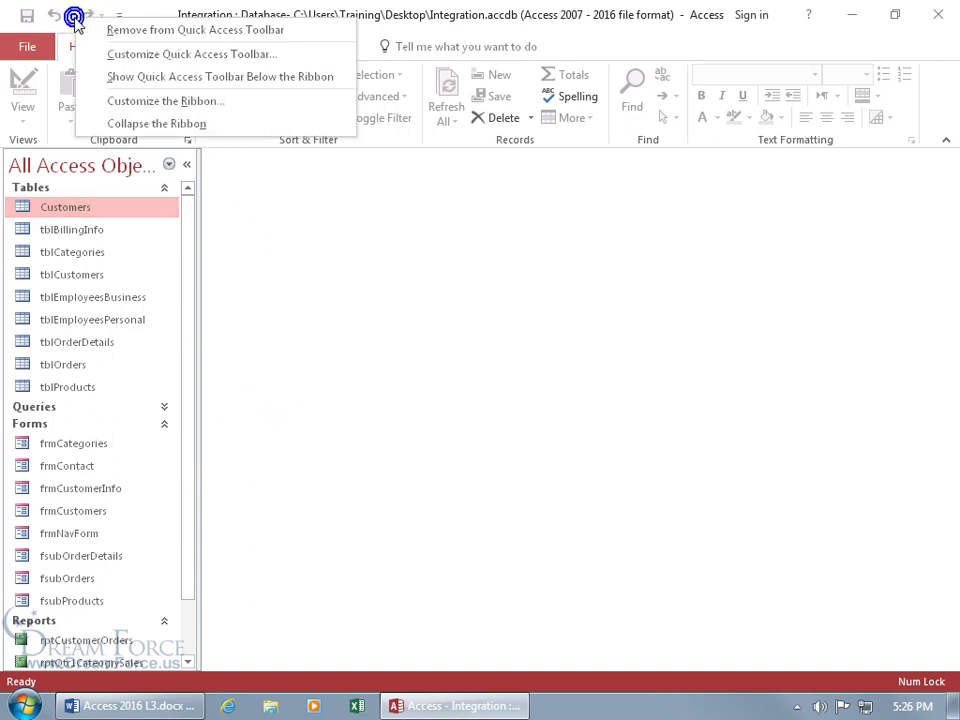
pyautogui.click(135, 57)
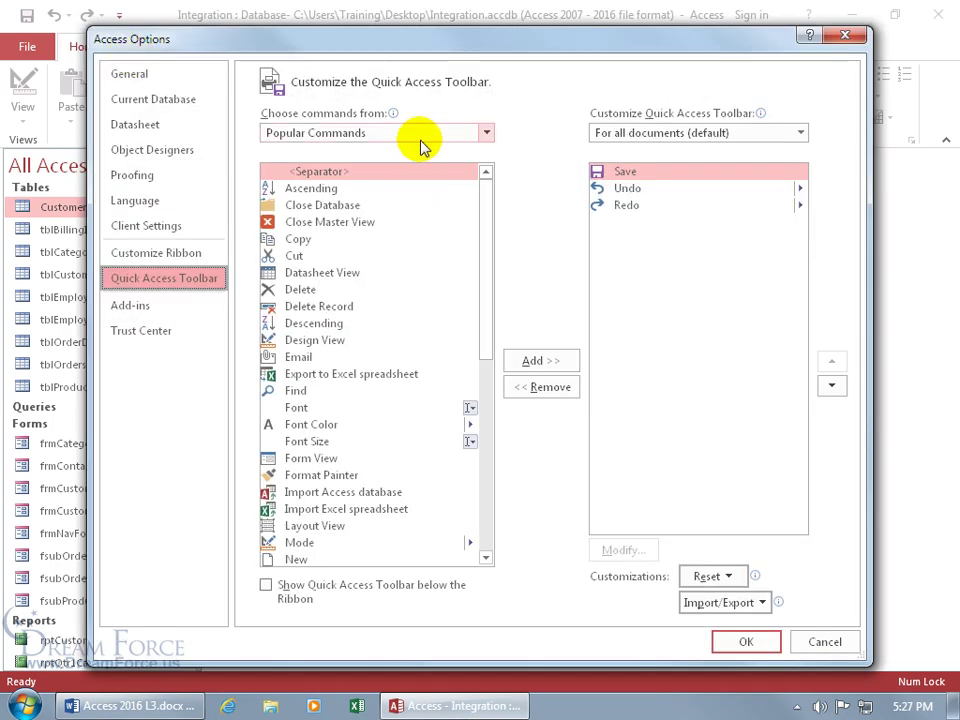
pyautogui.click(486, 133)
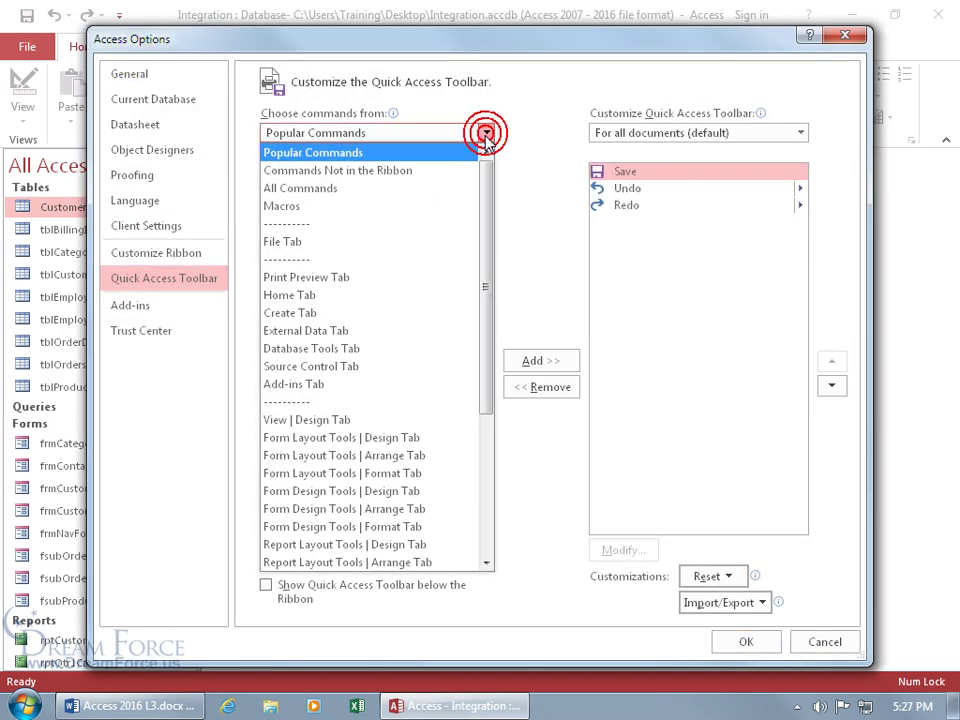
pyautogui.click(460, 188)
pyautogui.moveTo(485, 188); pyautogui.dragTo(494, 502)
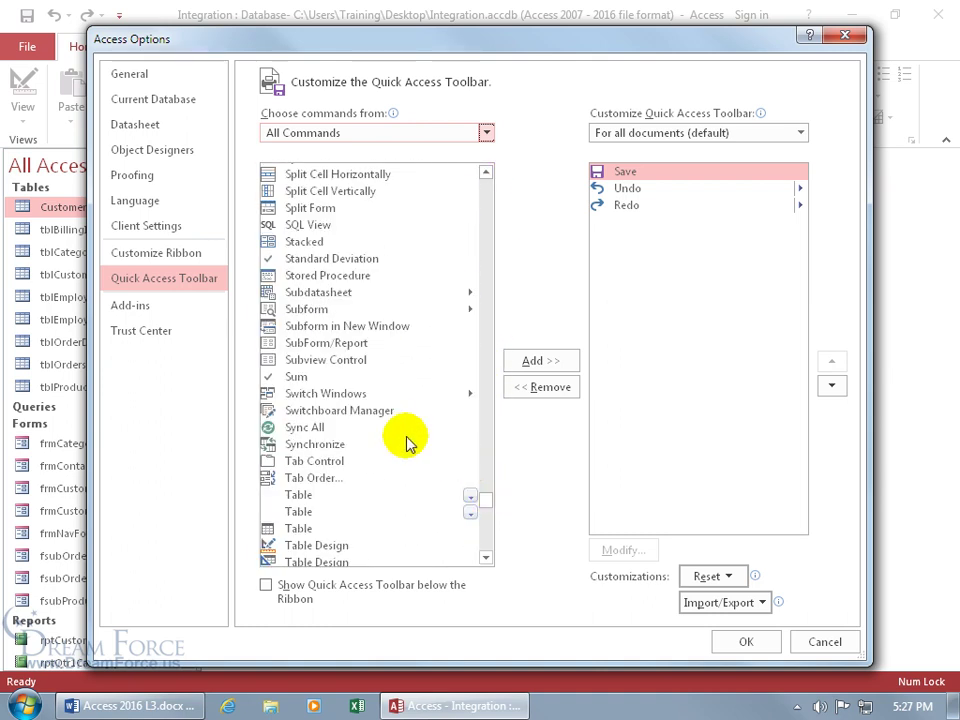
pyautogui.doubleClick(340, 418)
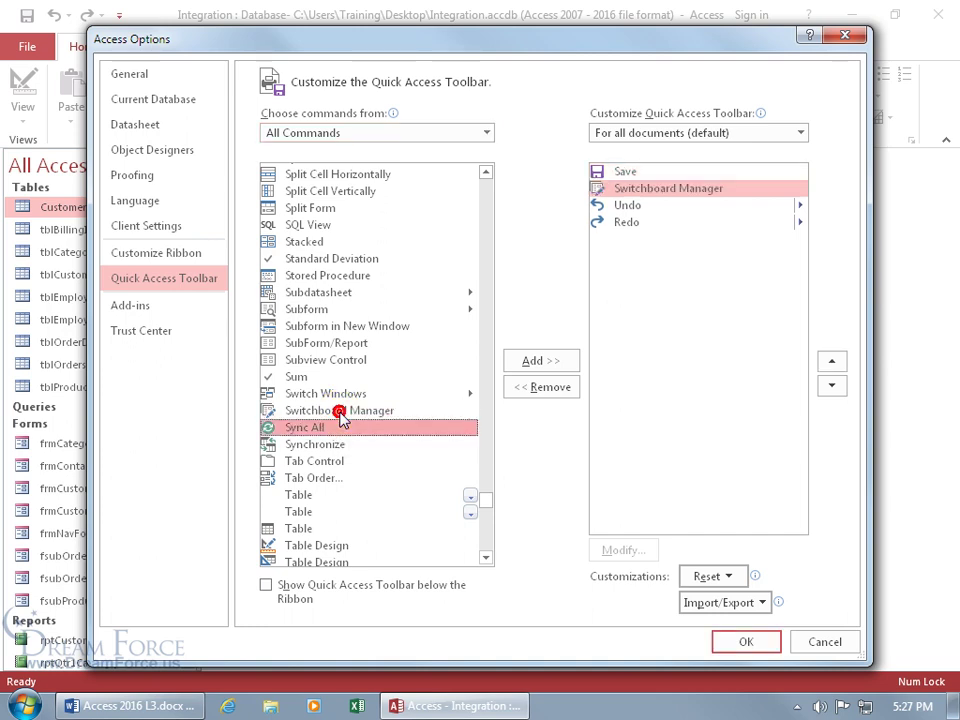
pyautogui.click(831, 386)
pyautogui.click(831, 386)
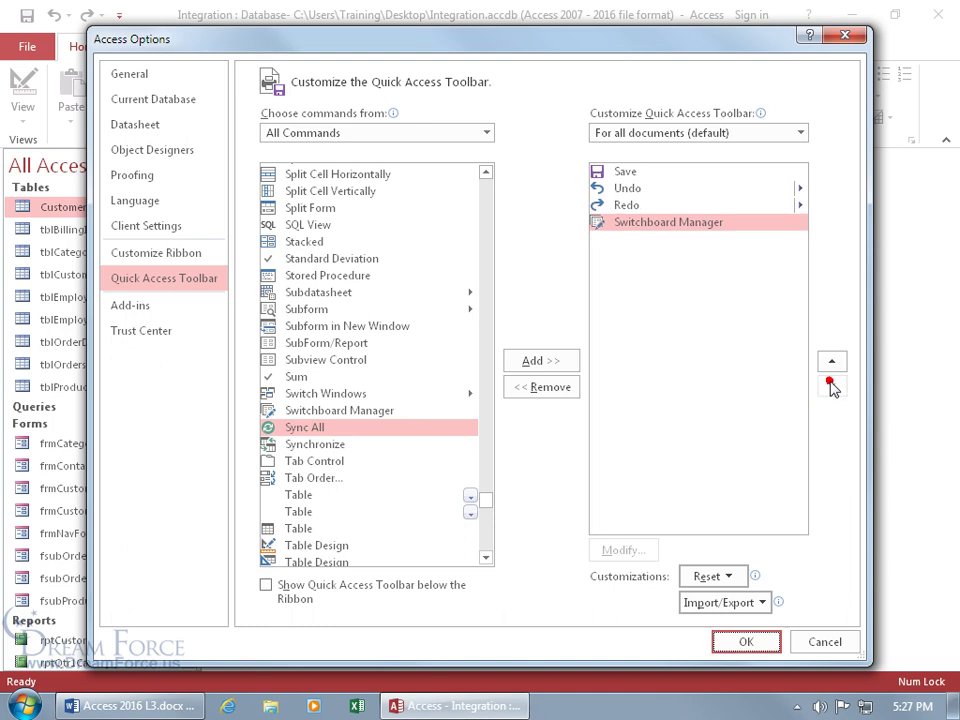
pyautogui.click(742, 640)
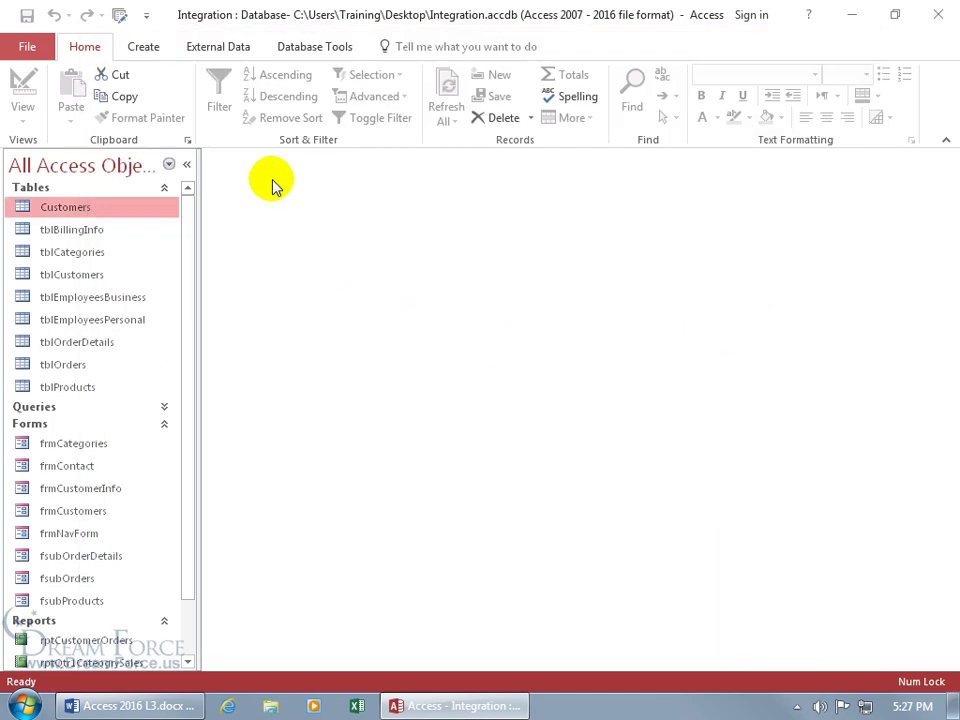
# - Launch Switchboard Manager from the toolbar and confirm creating a new switchboard
pyautogui.click(119, 17)
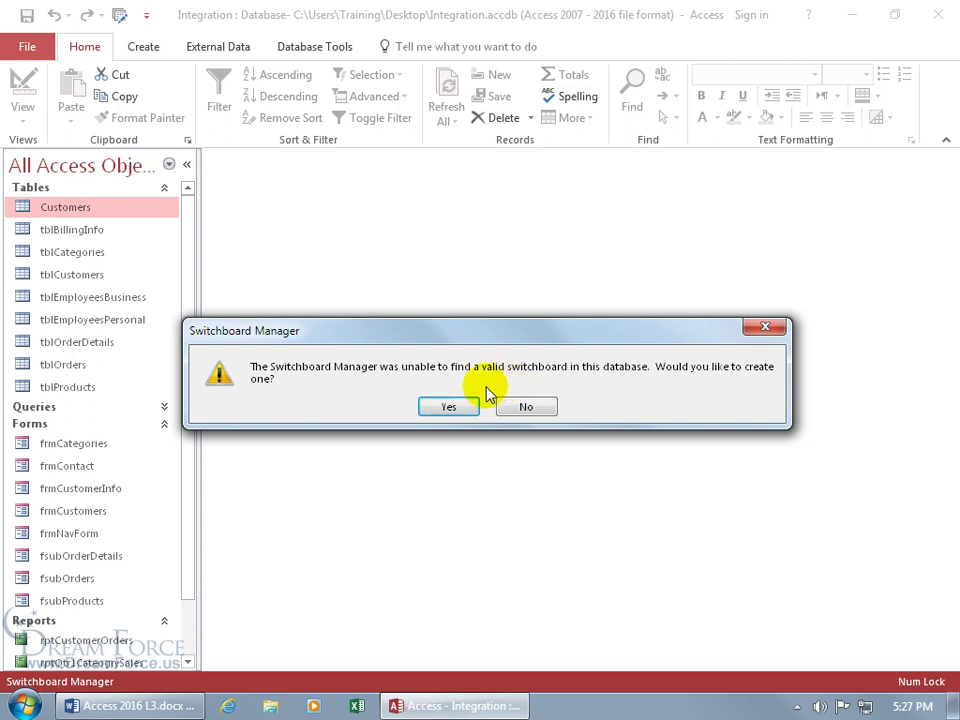
pyautogui.click(455, 409)
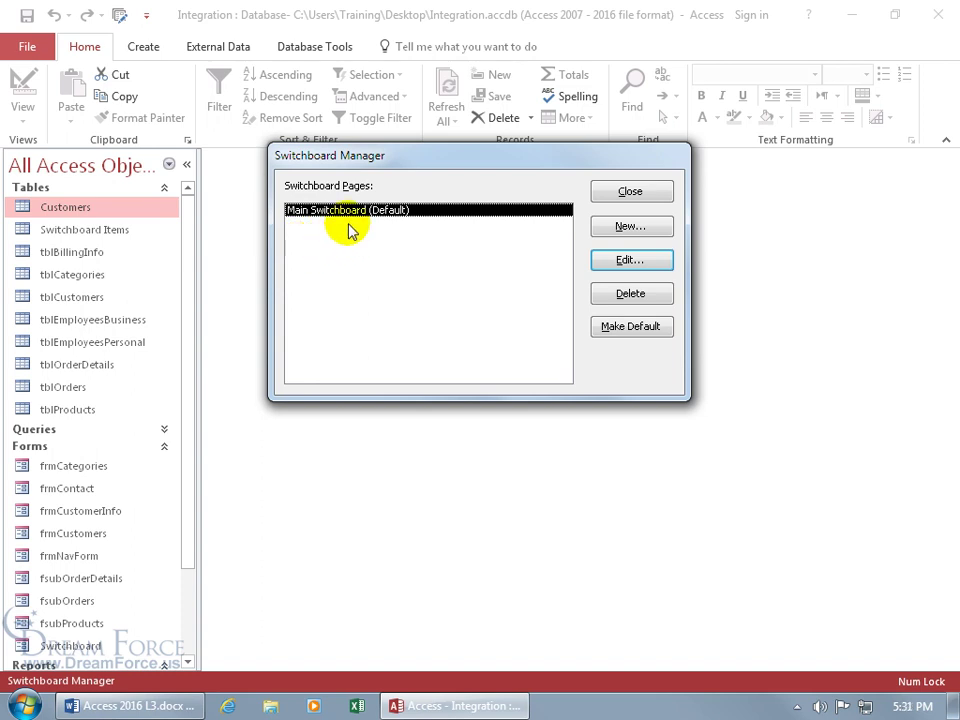
# - Create two new pages named 'Reports Switchboard' and 'Maintenance Switchboard'
pyautogui.click(626, 227)
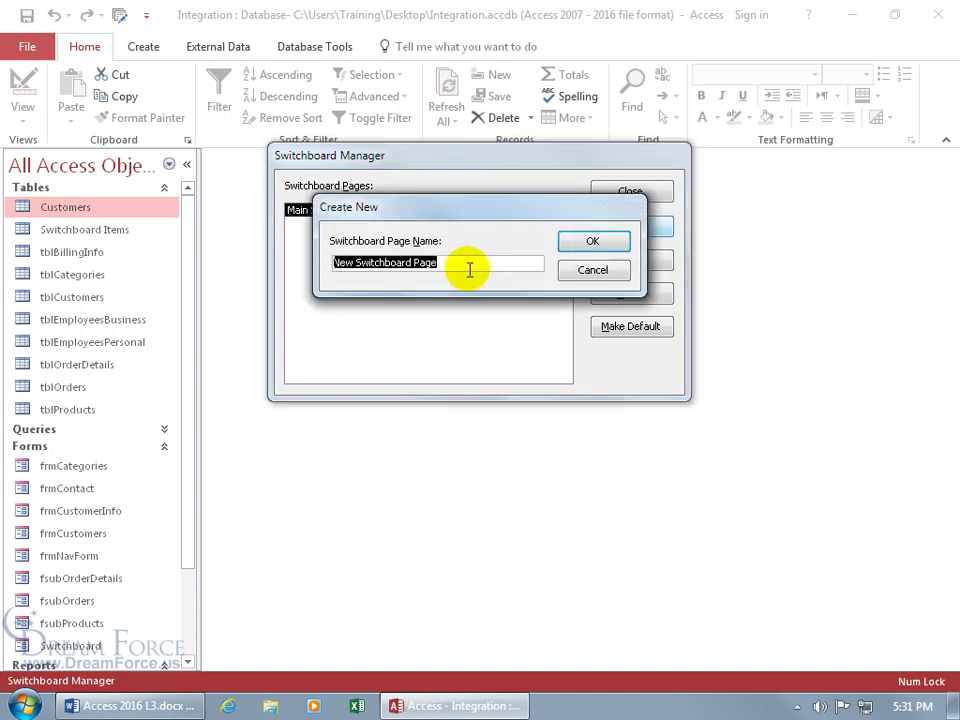
pyautogui.write('Reports Switchboard')
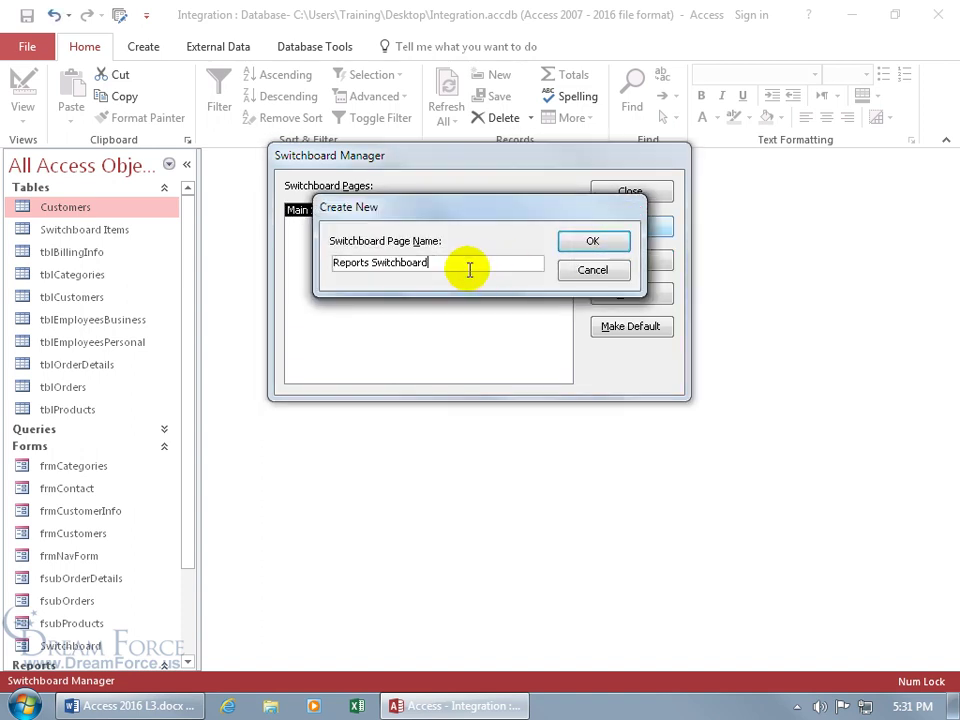
pyautogui.click(574, 243)
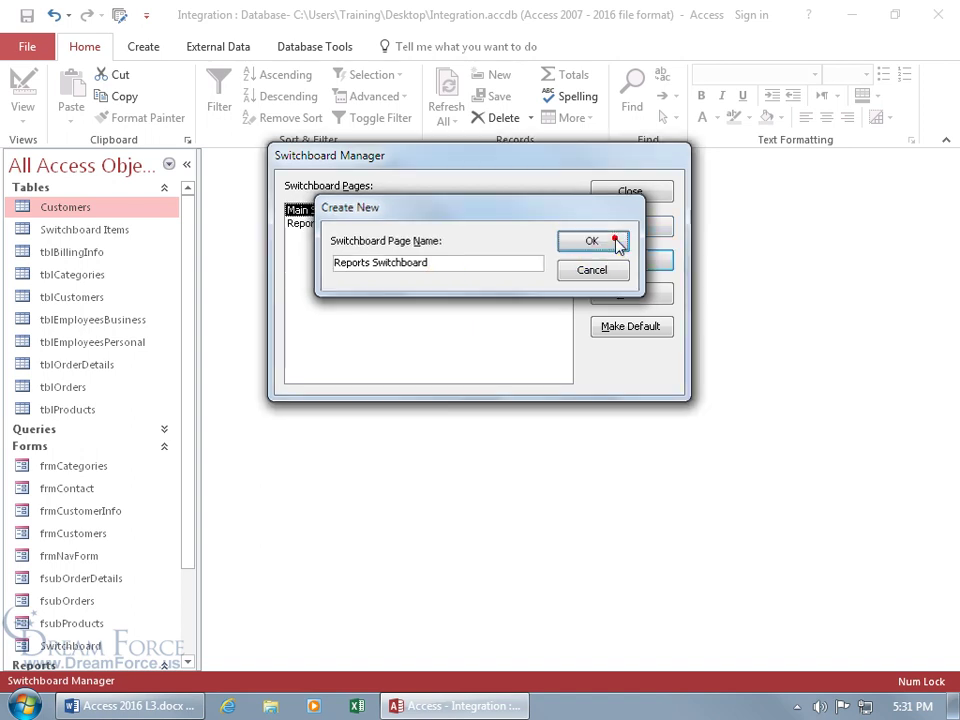
pyautogui.click(638, 230)
pyautogui.write('Maintenance Switchboard')
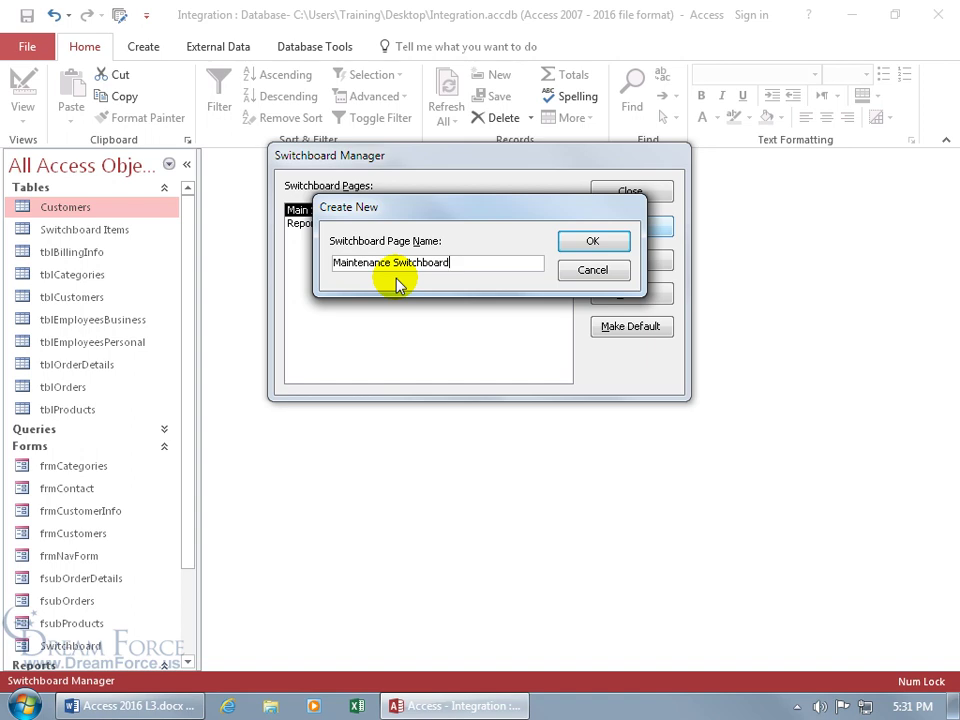
pyautogui.click(608, 243)
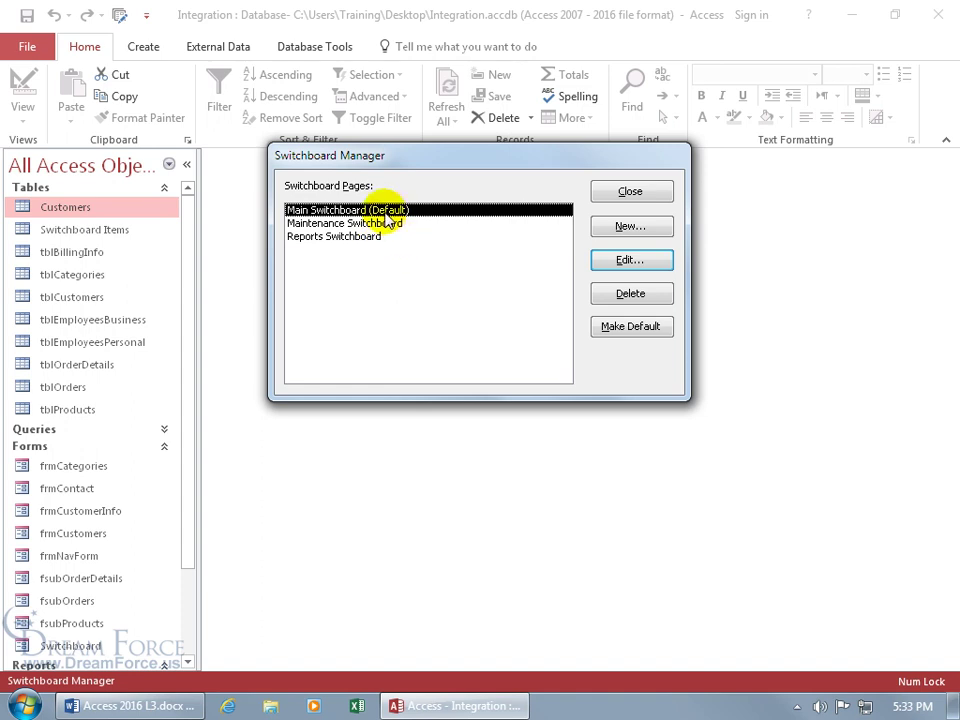
# - On the Main Switchboard, add a 'Customer Info' item that opens frmCustomerInfo in Add mode
pyautogui.click(615, 262)
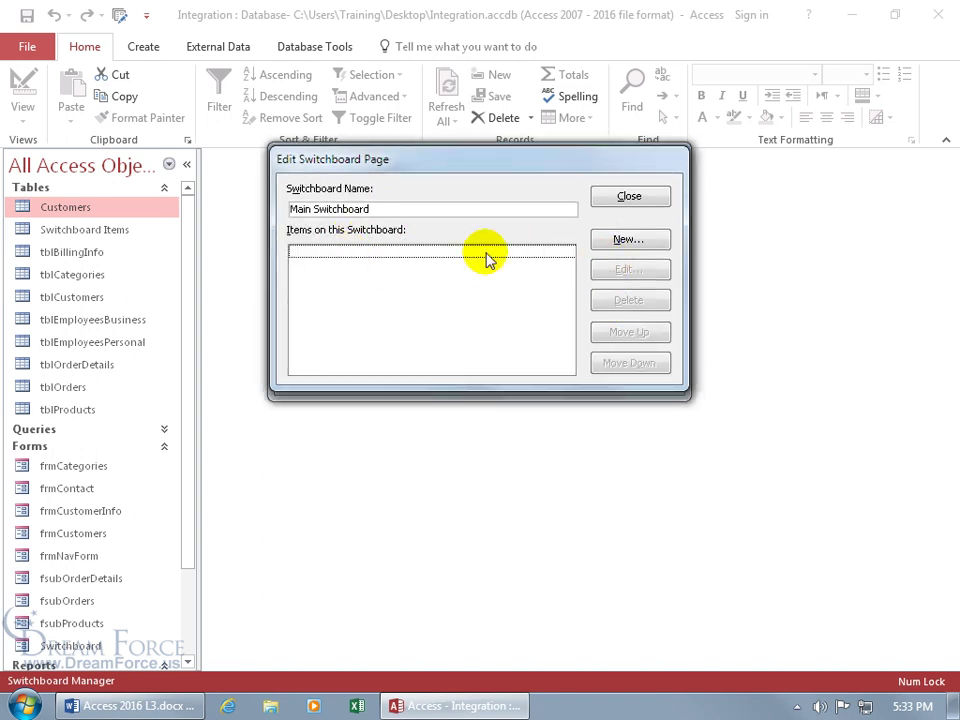
pyautogui.click(629, 242)
pyautogui.write('stomer Info')
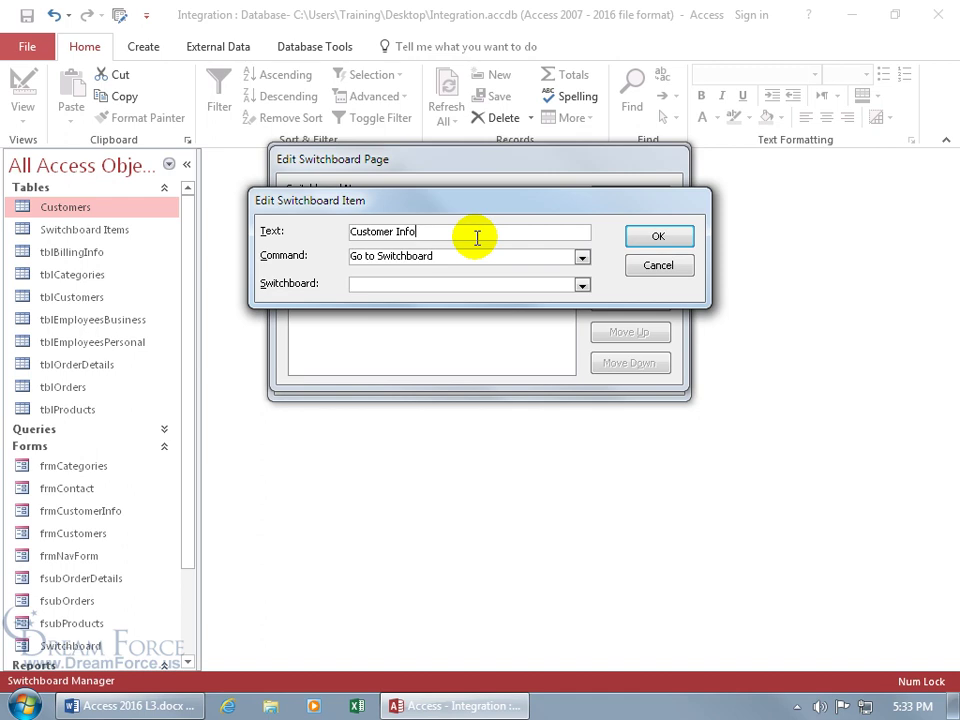
pyautogui.click(582, 257)
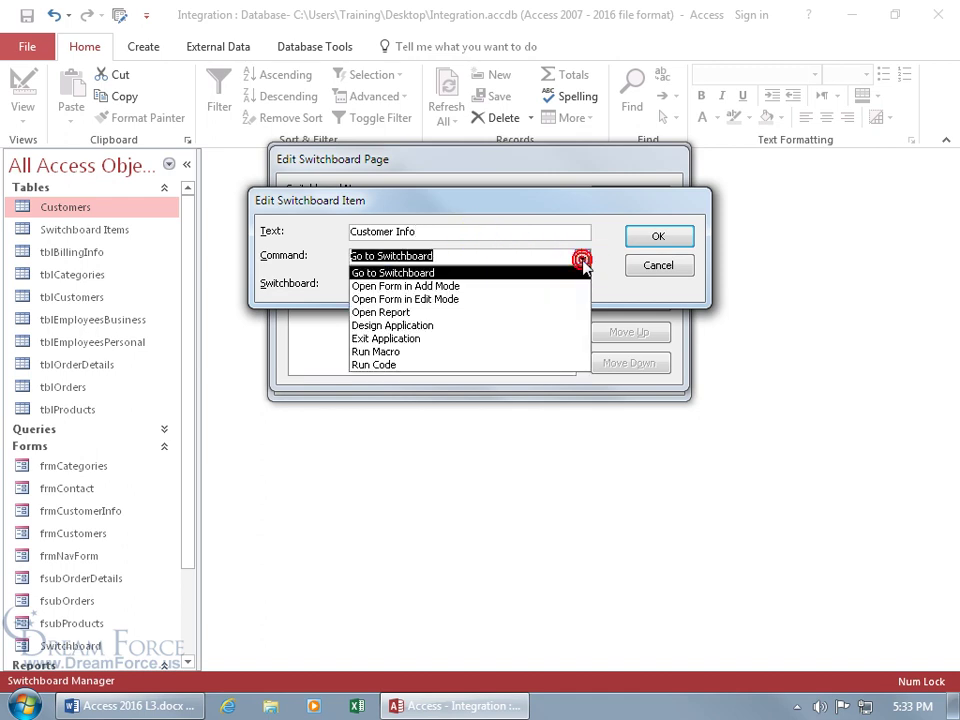
pyautogui.click(538, 286)
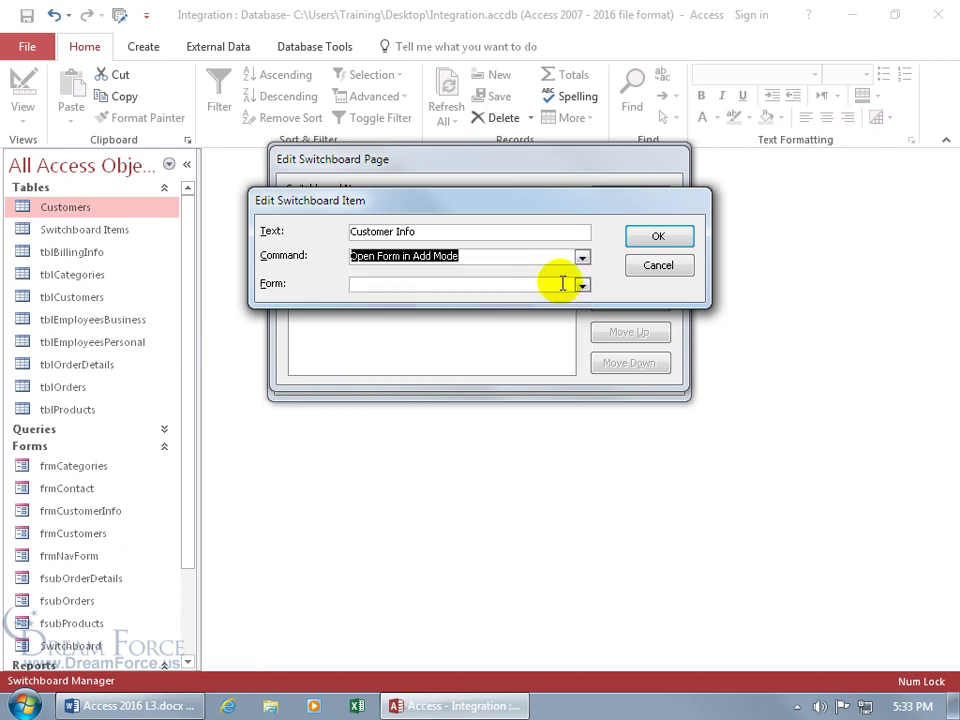
pyautogui.click(582, 285)
pyautogui.click(537, 326)
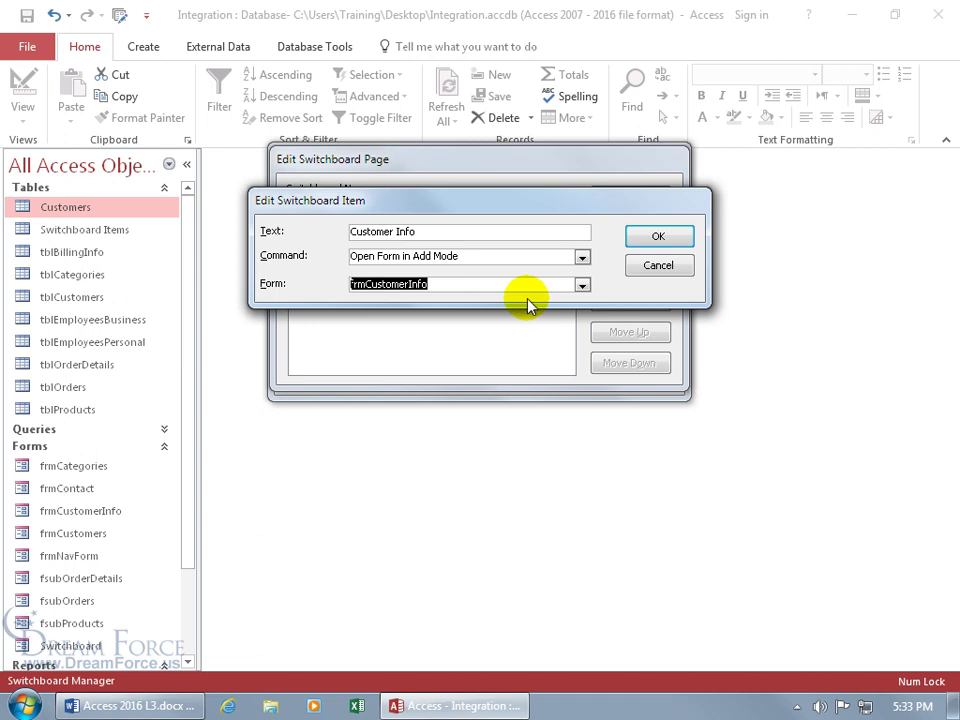
pyautogui.click(662, 240)
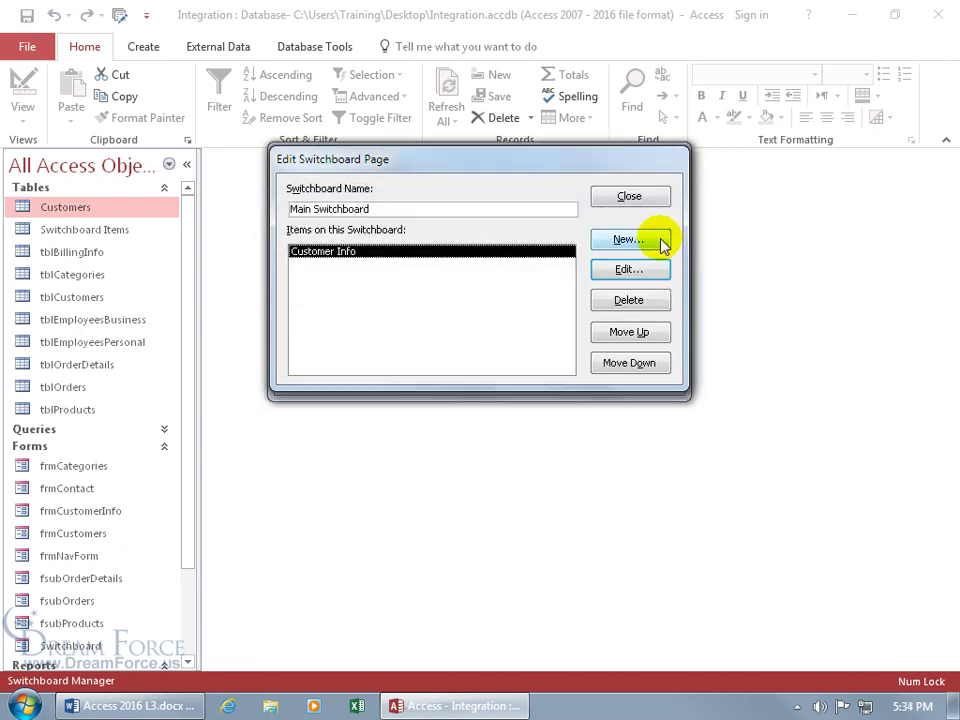
# - Add a 'Run Reports' item that goes to the Reports Switchboard
pyautogui.click(658, 242)
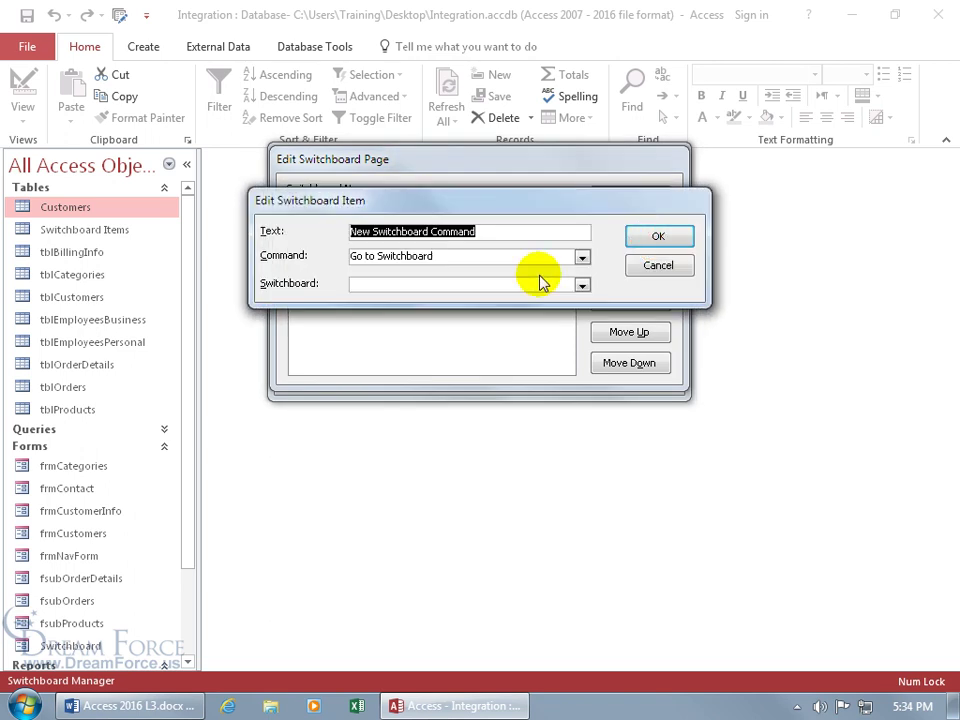
pyautogui.write('Run Reports')
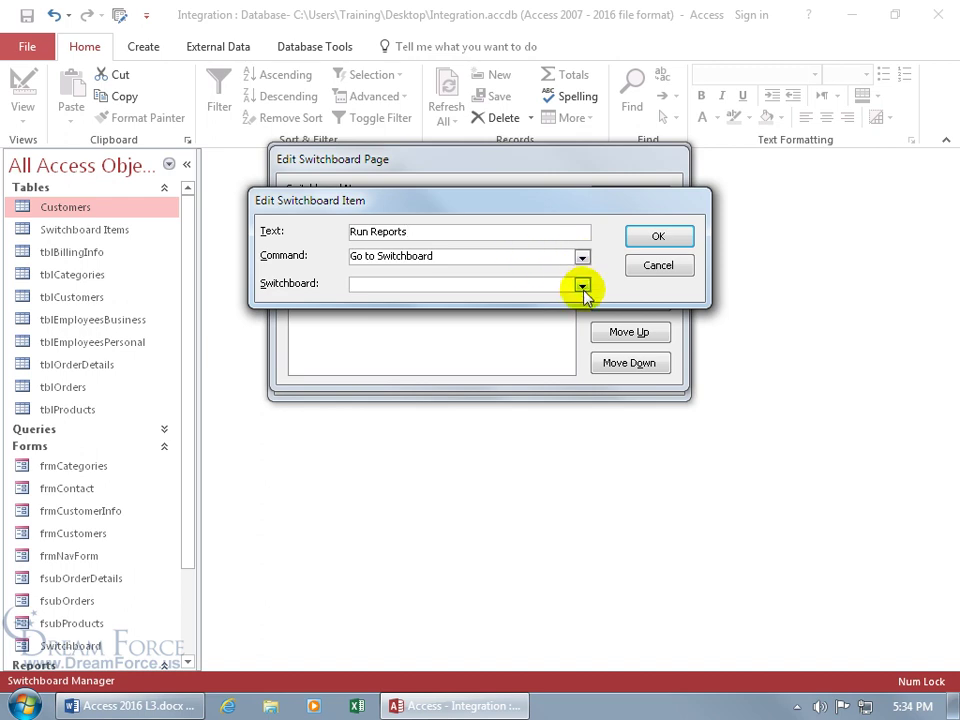
pyautogui.click(582, 286)
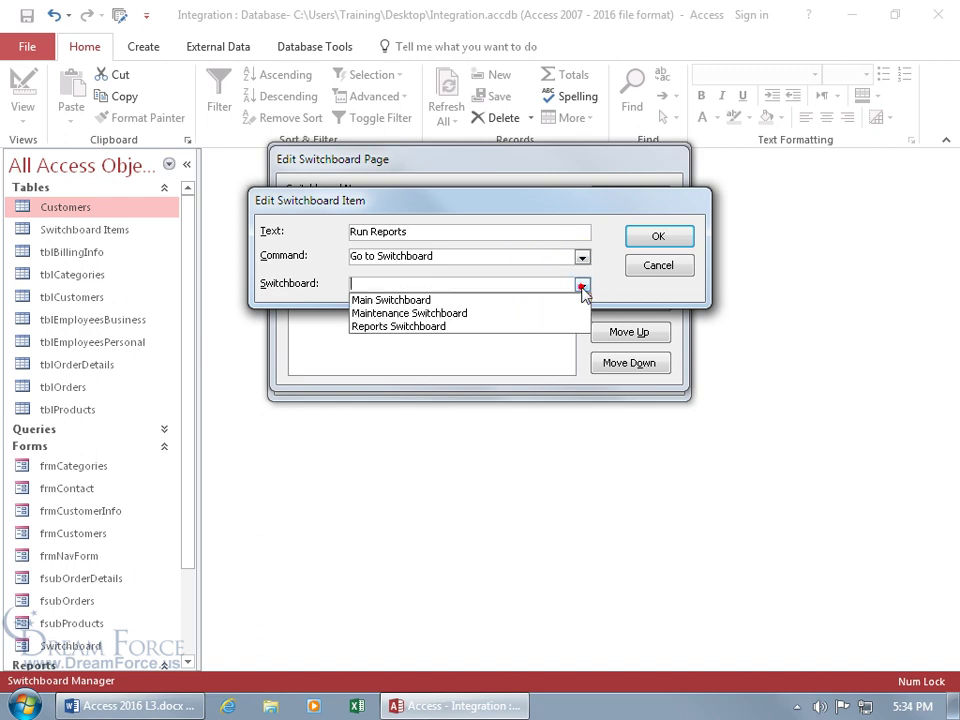
pyautogui.click(508, 327)
pyautogui.click(666, 238)
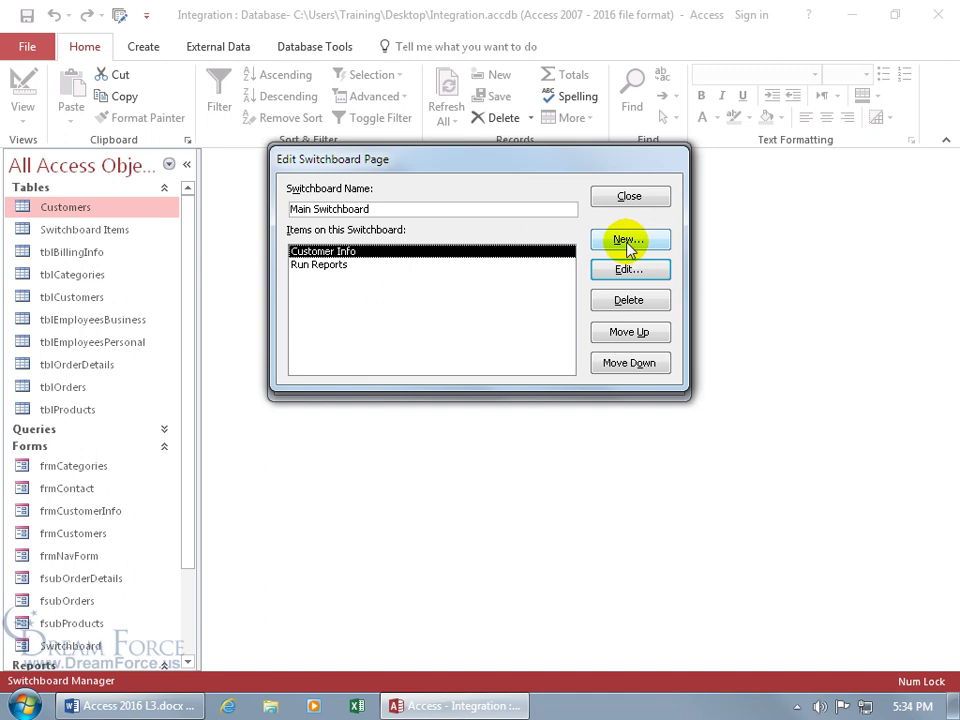
# - Add a 'Maintain Data' item that goes to the Maintenance Switchboard
pyautogui.click(627, 241)
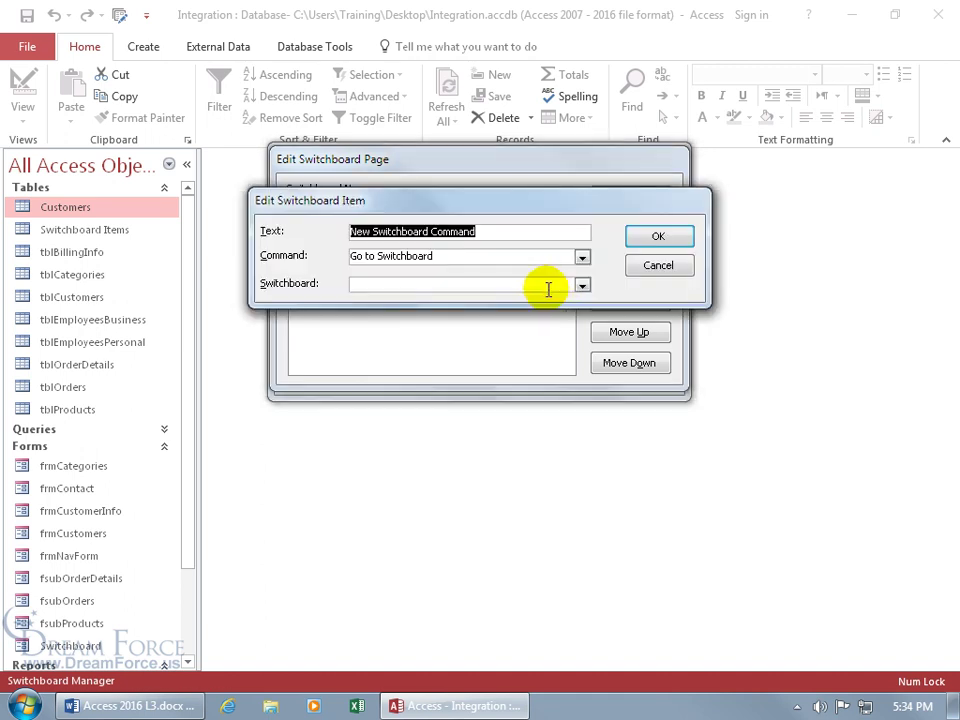
pyautogui.write('Maintain Data')
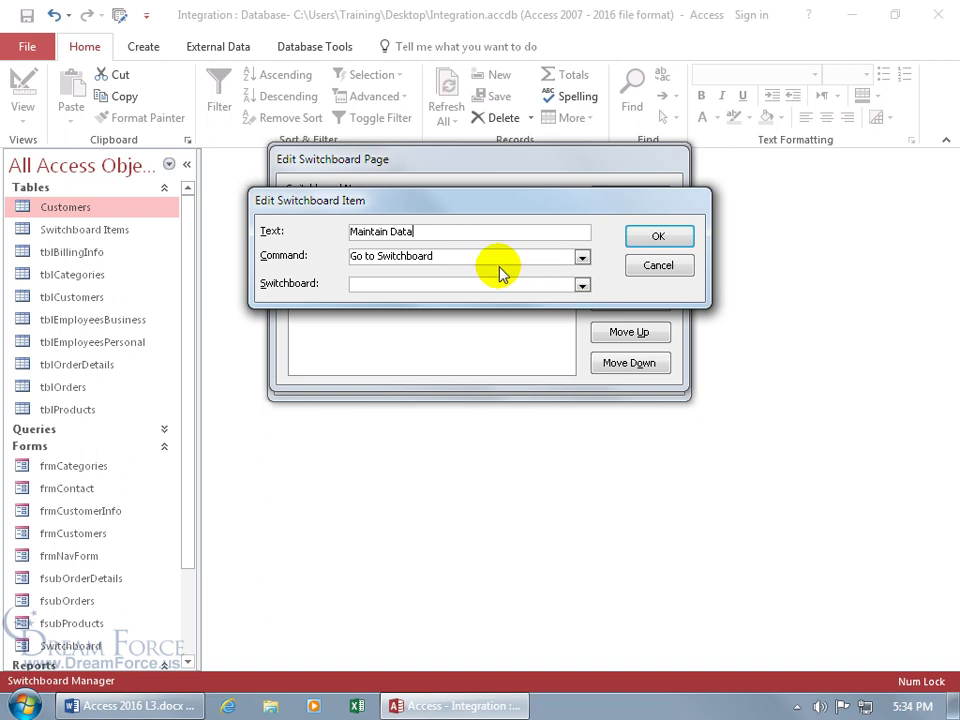
pyautogui.click(581, 286)
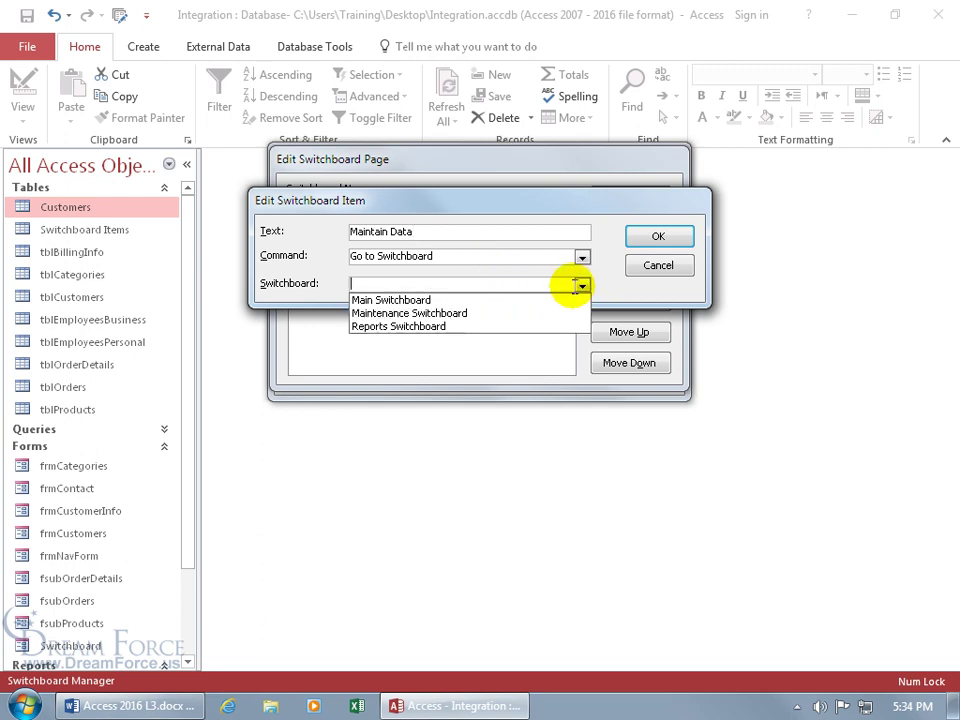
pyautogui.click(534, 313)
pyautogui.click(657, 237)
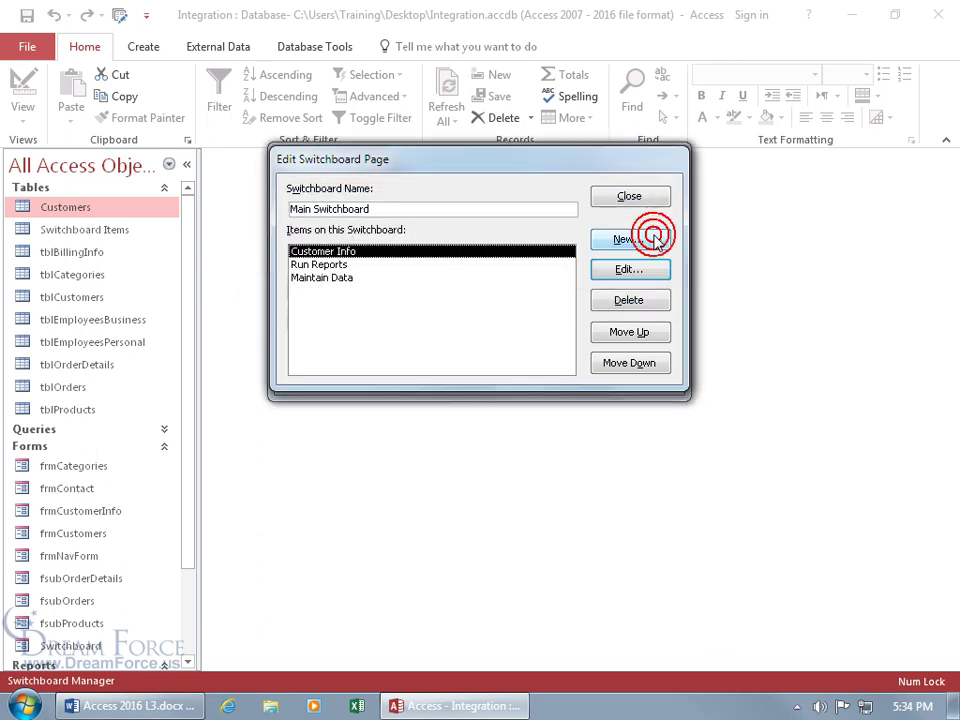
# - Add a 'Close' item with the Exit Application command
pyautogui.click(636, 247)
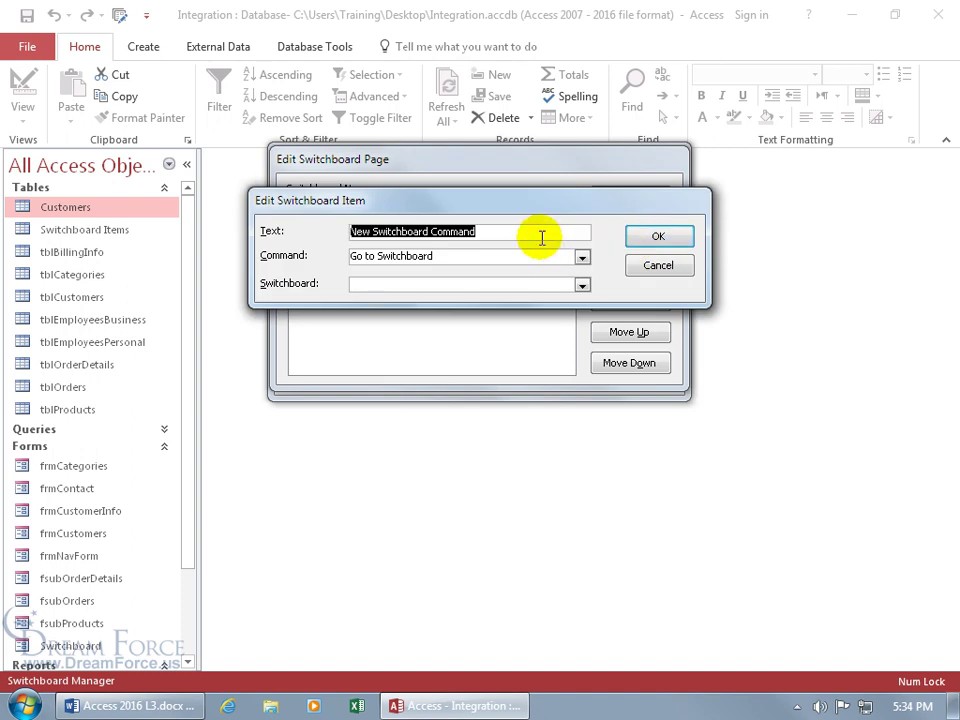
pyautogui.write('Close')
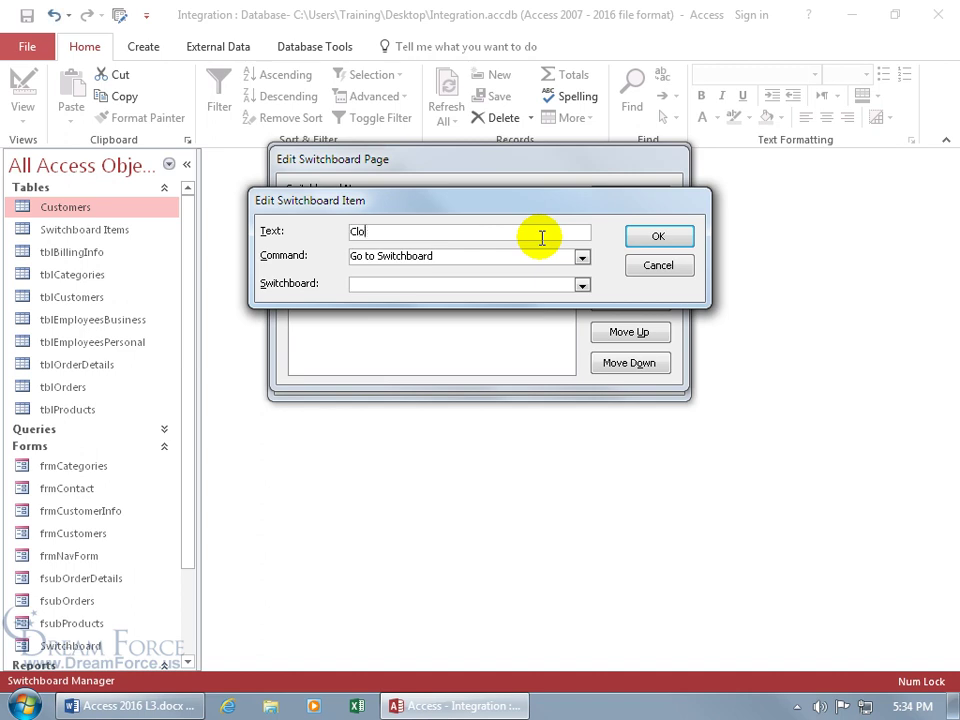
pyautogui.click(581, 258)
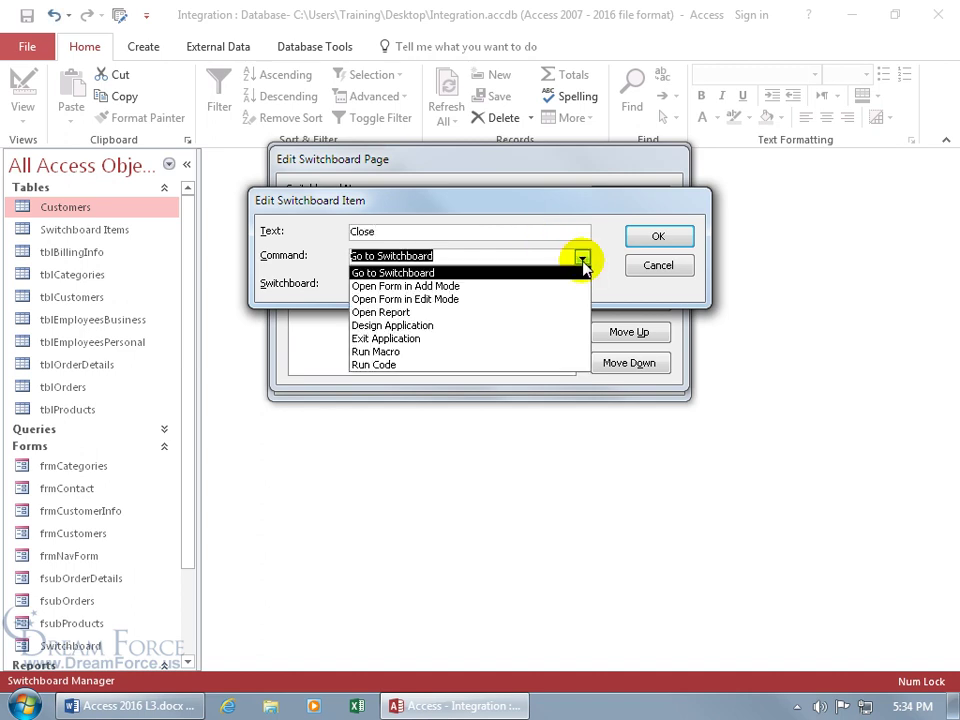
pyautogui.click(494, 338)
pyautogui.click(660, 237)
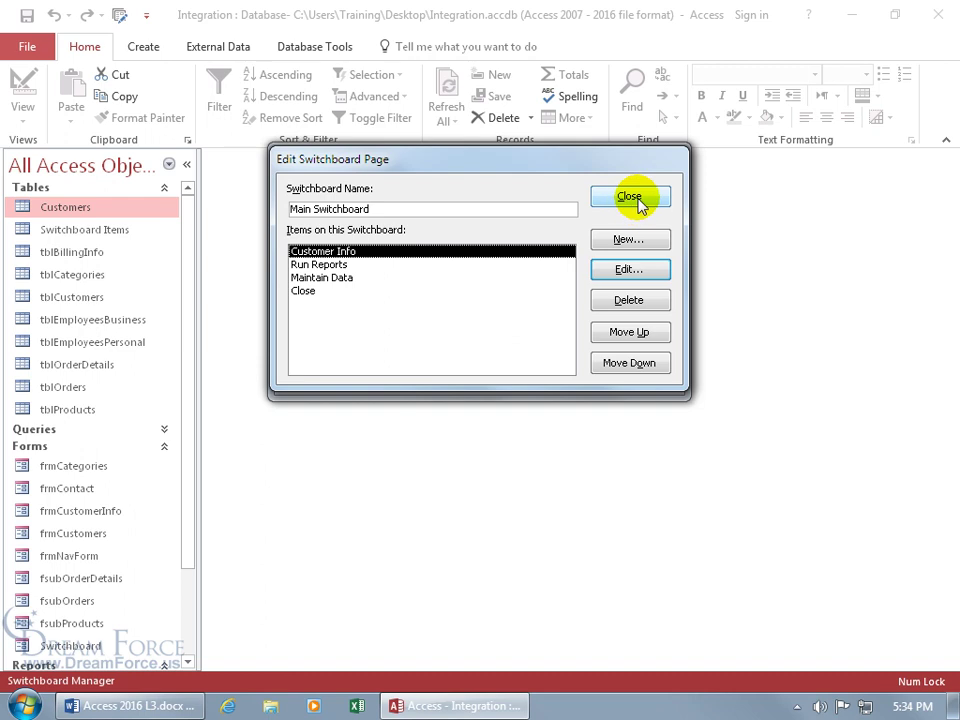
# - Inspect the Customer Info item, move Close up and back to last, then close the page editor
pyautogui.click(622, 270)
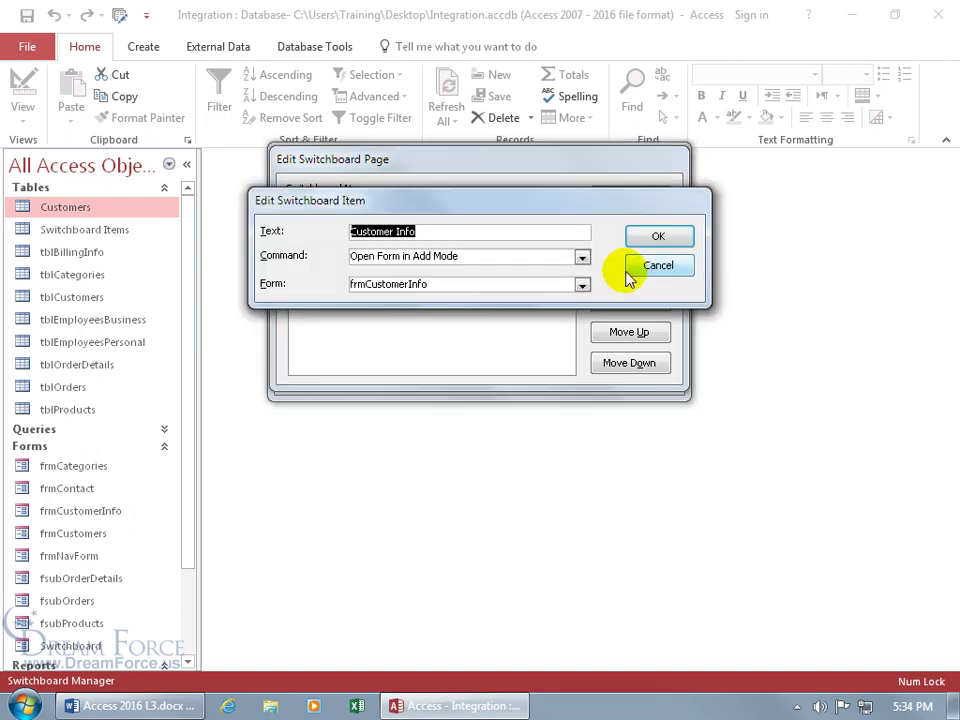
pyautogui.click(652, 266)
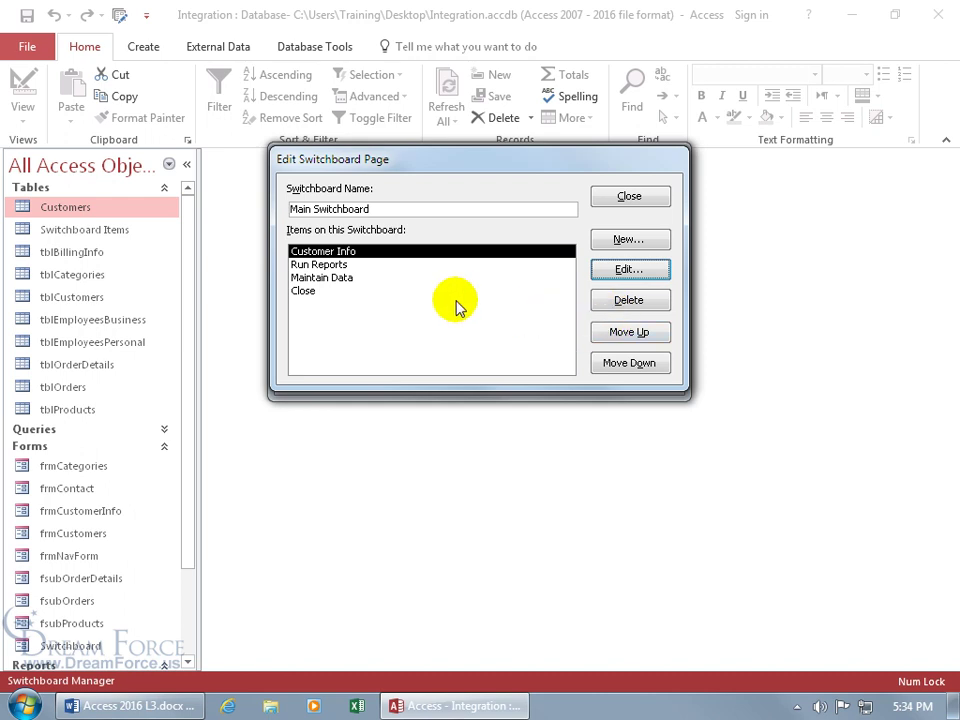
pyautogui.click(304, 291)
pyautogui.click(606, 332)
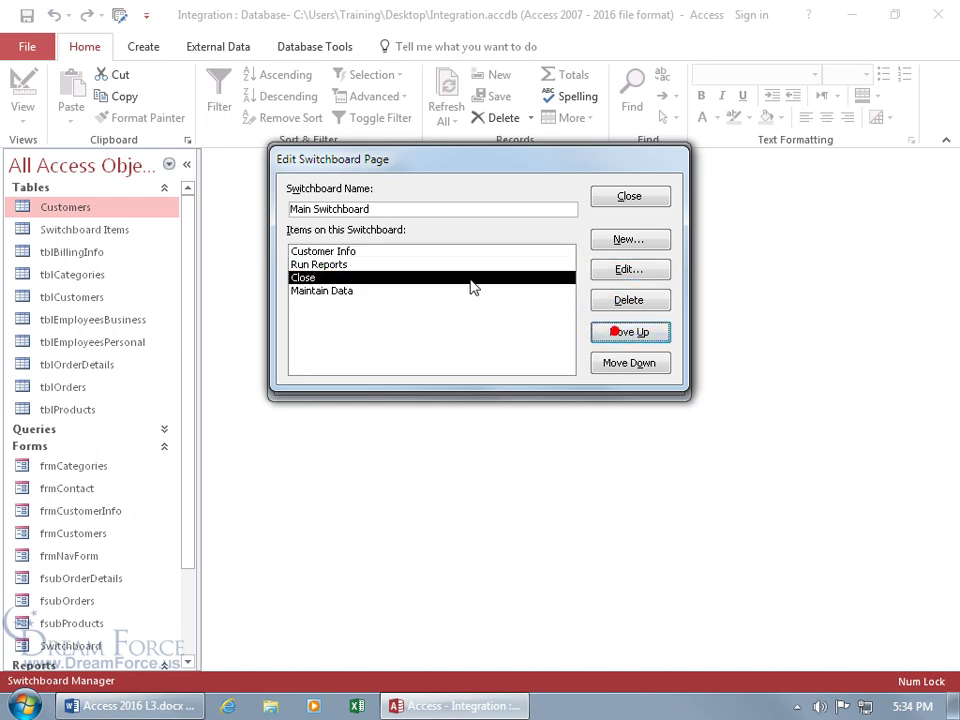
pyautogui.click(632, 366)
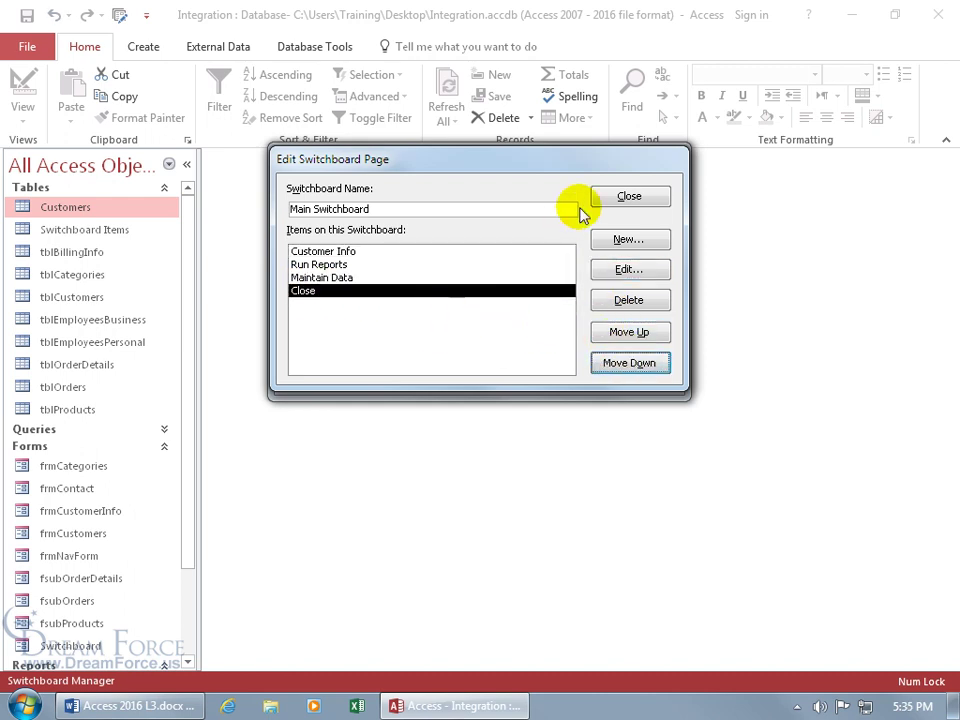
pyautogui.click(622, 200)
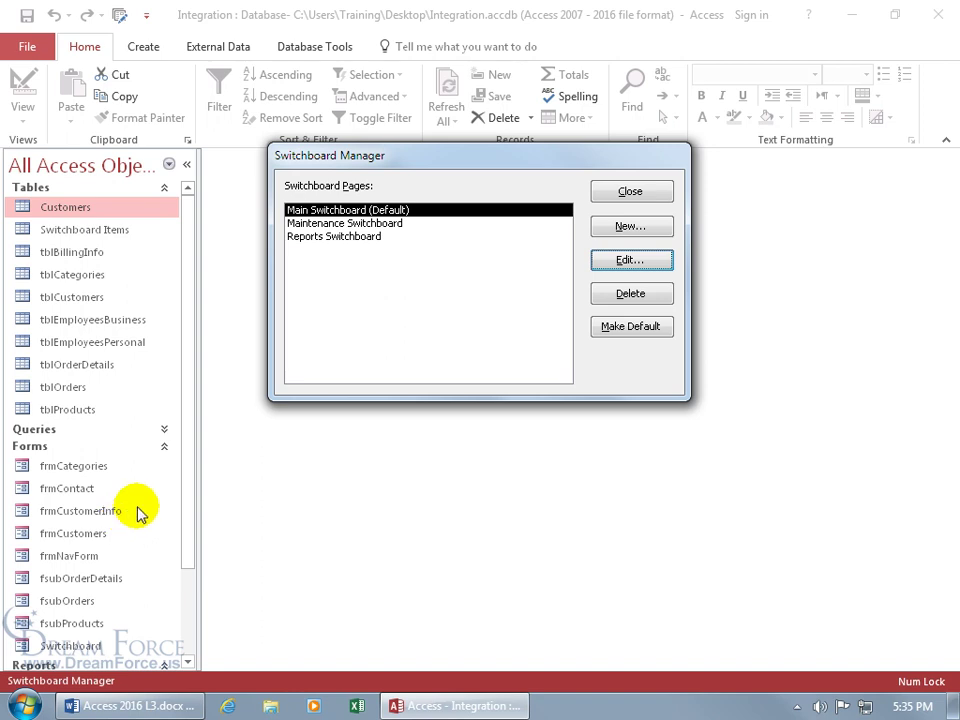
# - Edit the Reports Switchboard and add a 'Category Sales' item opening report rptQtr1CateogrySales
pyautogui.click(390, 224)
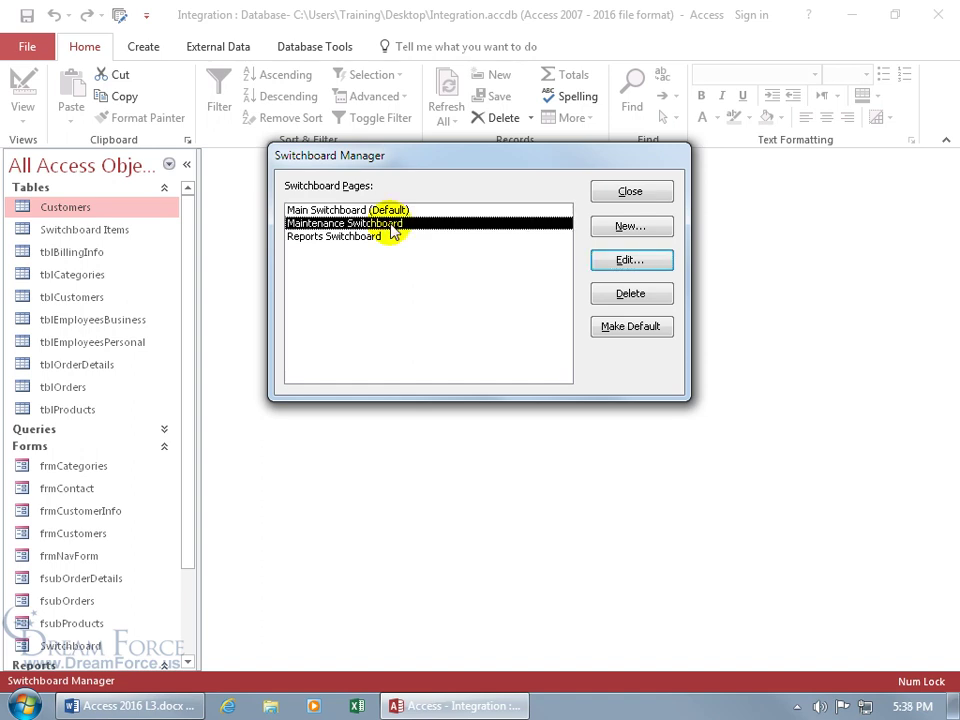
pyautogui.click(373, 240)
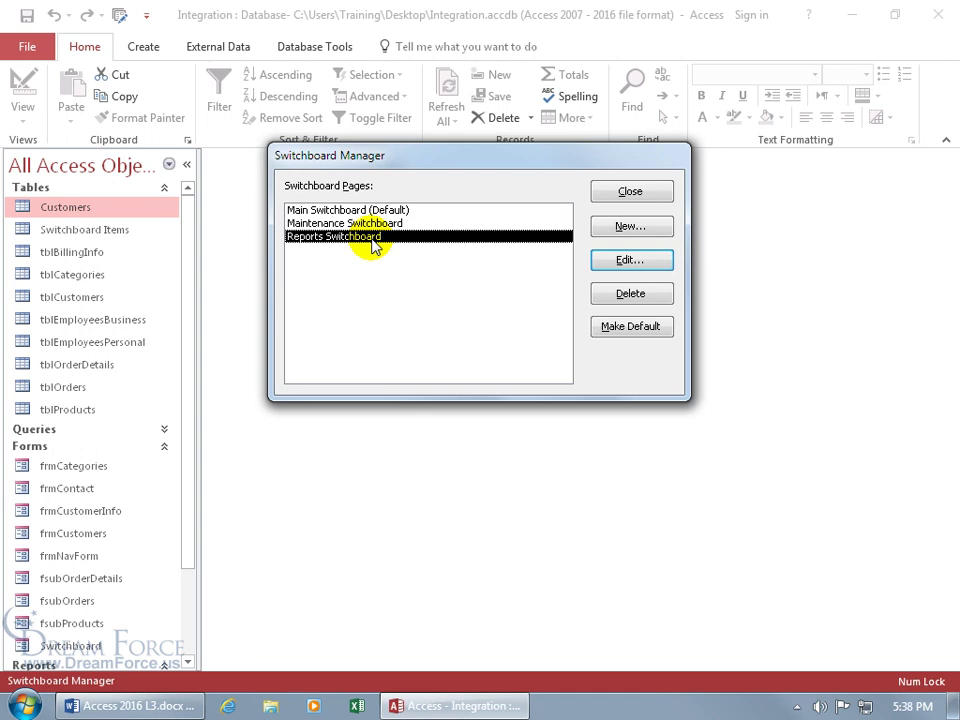
pyautogui.click(620, 264)
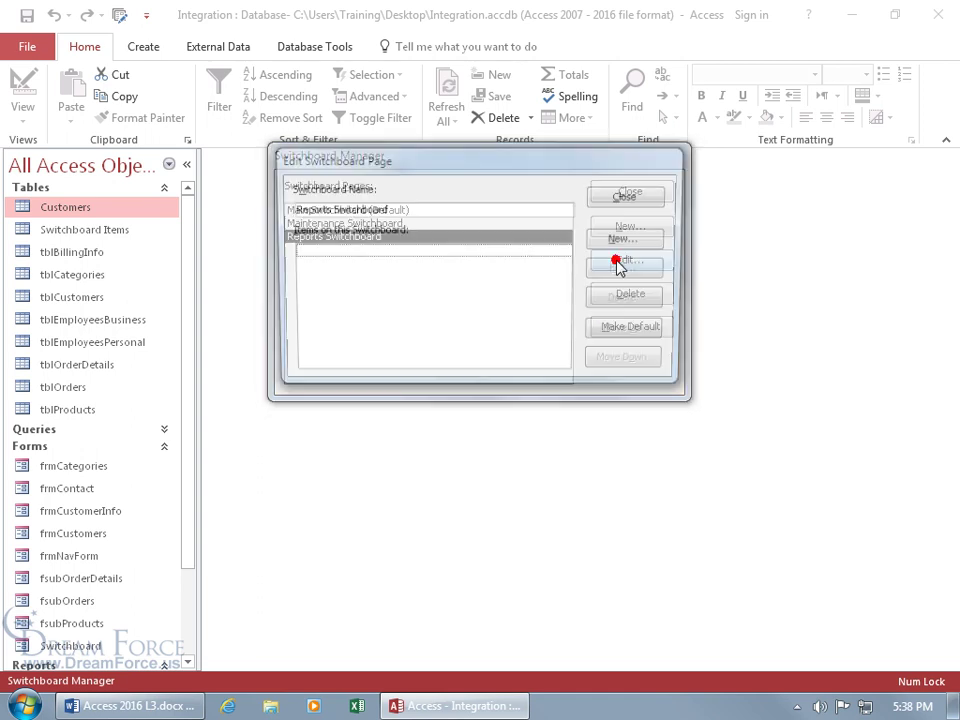
pyautogui.click(615, 245)
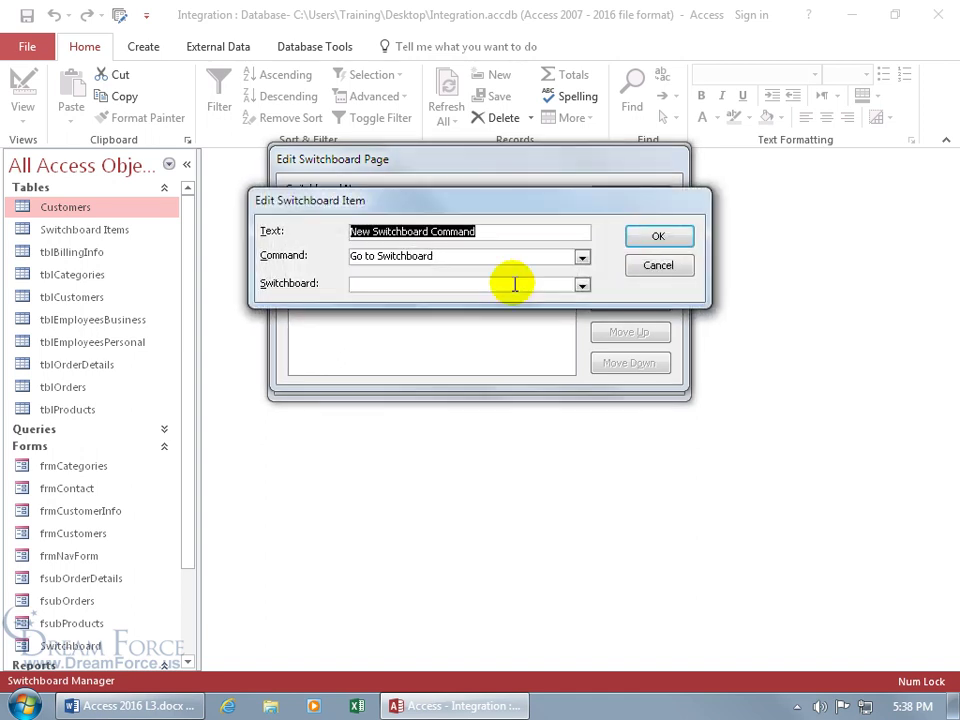
pyautogui.write('Category Sales')
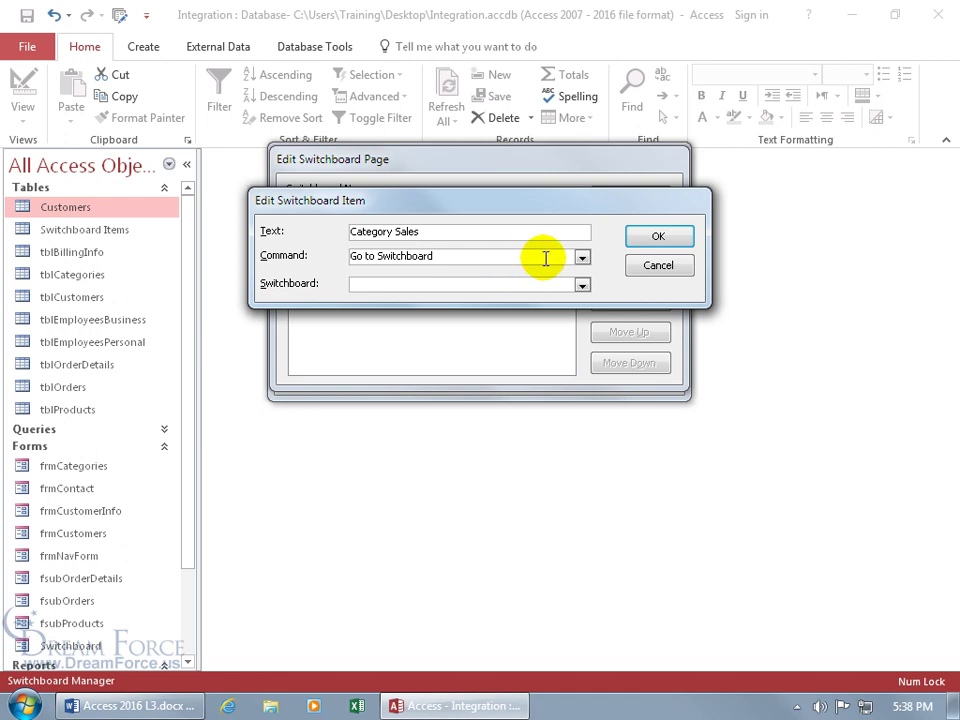
pyautogui.click(581, 257)
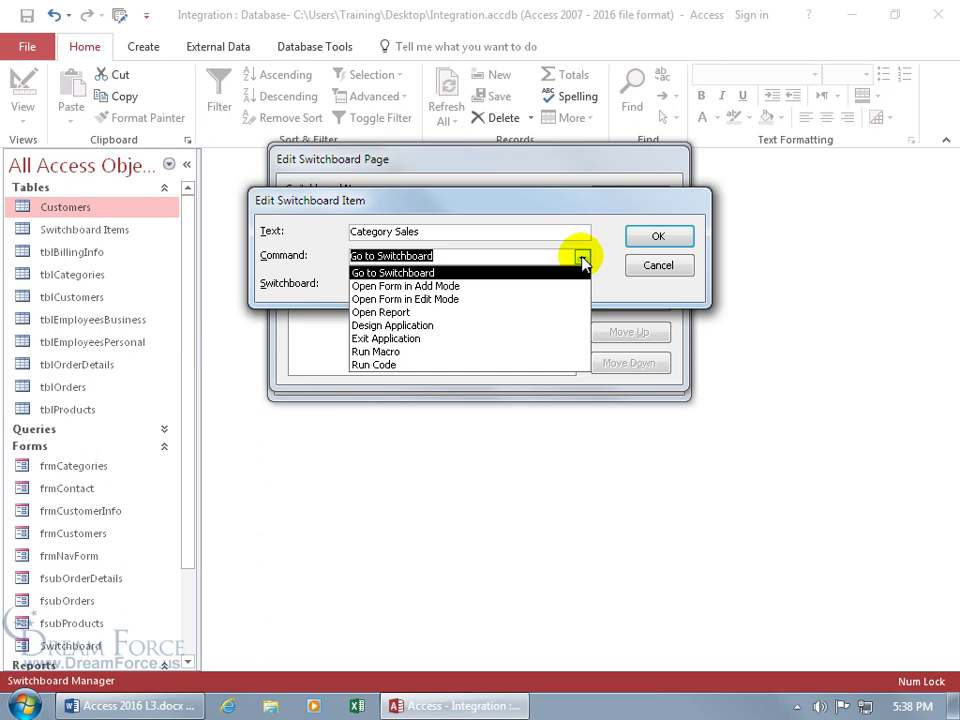
pyautogui.click(488, 312)
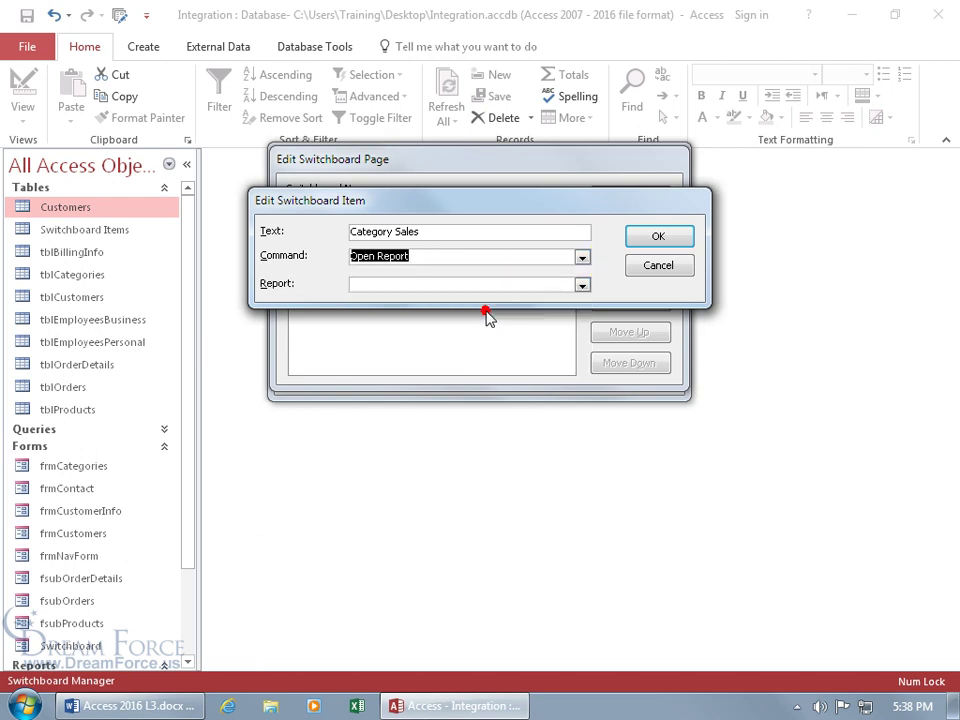
pyautogui.click(581, 284)
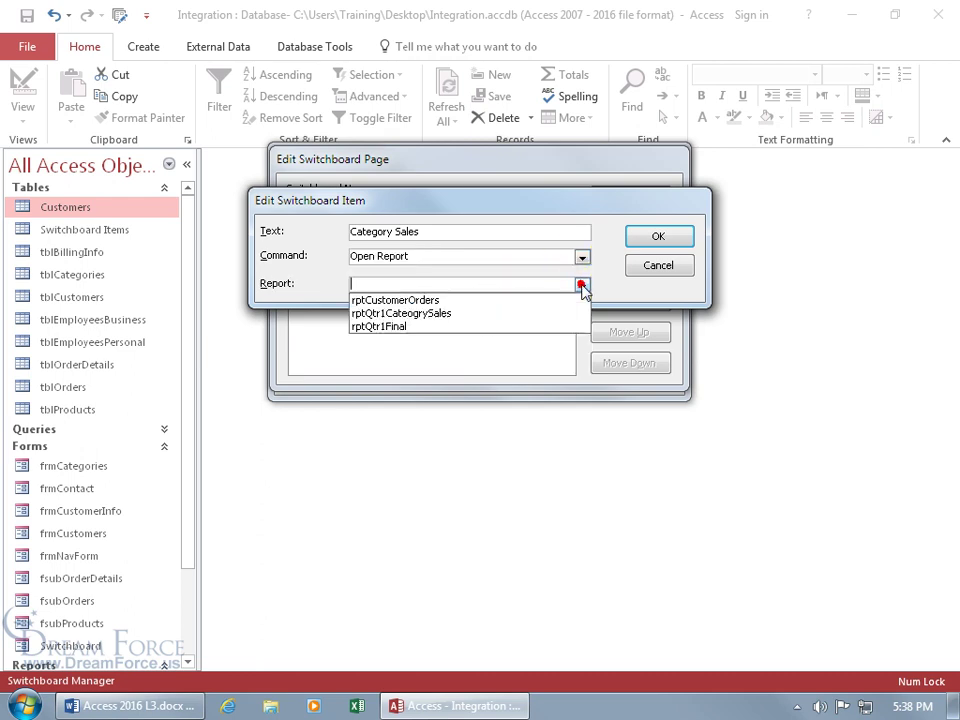
pyautogui.click(505, 313)
pyautogui.click(655, 240)
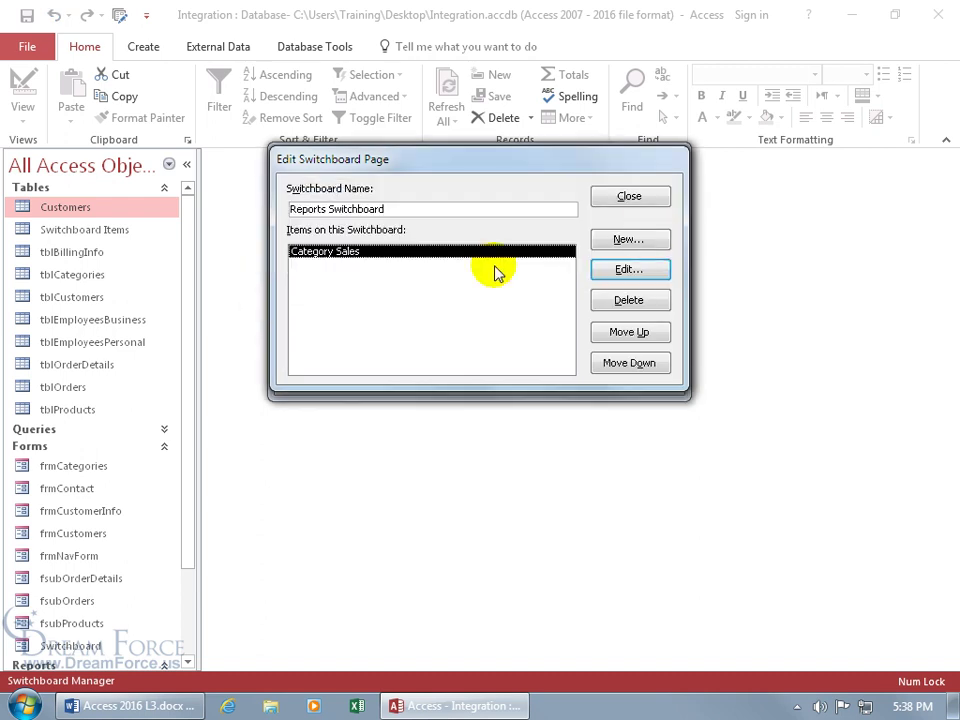
# - Add a 'Final Report' item that opens the rptQtr1Final report
pyautogui.click(628, 241)
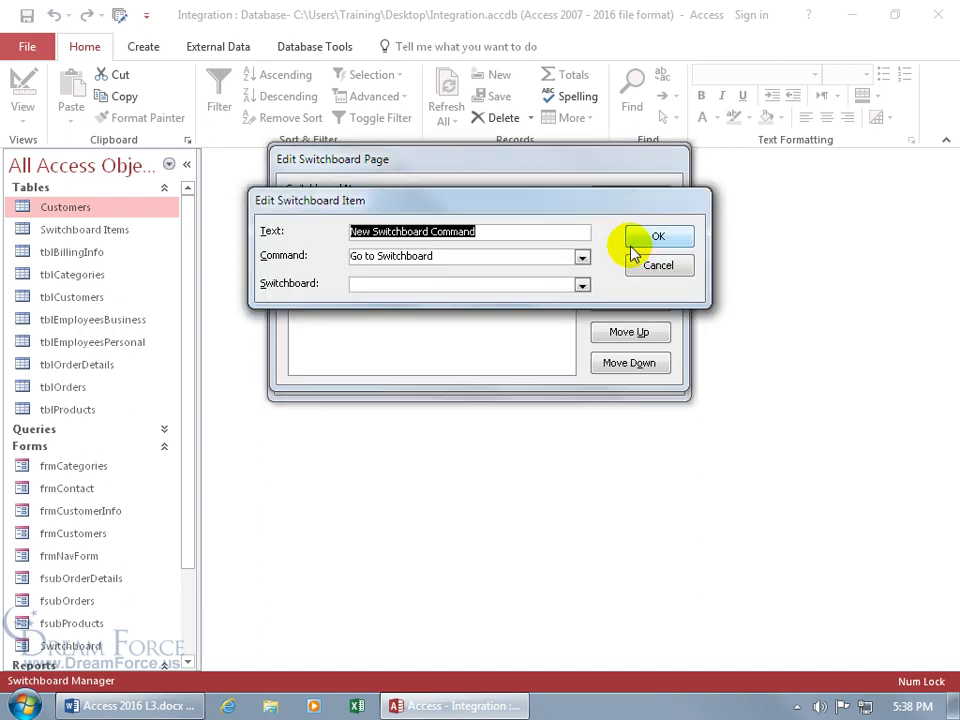
pyautogui.write('Final Report')
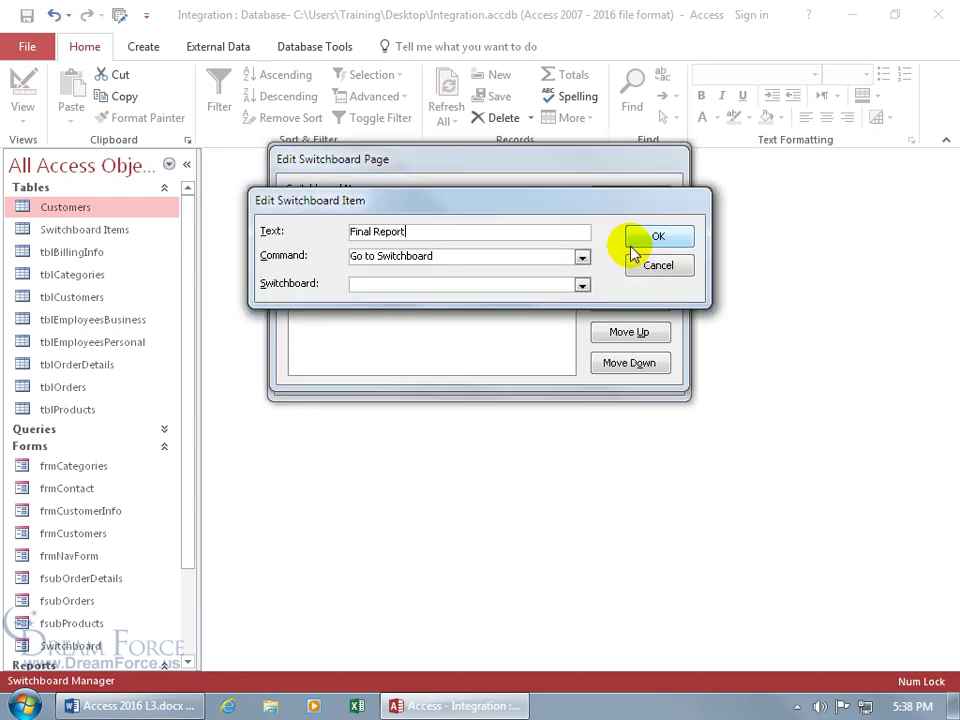
pyautogui.click(581, 257)
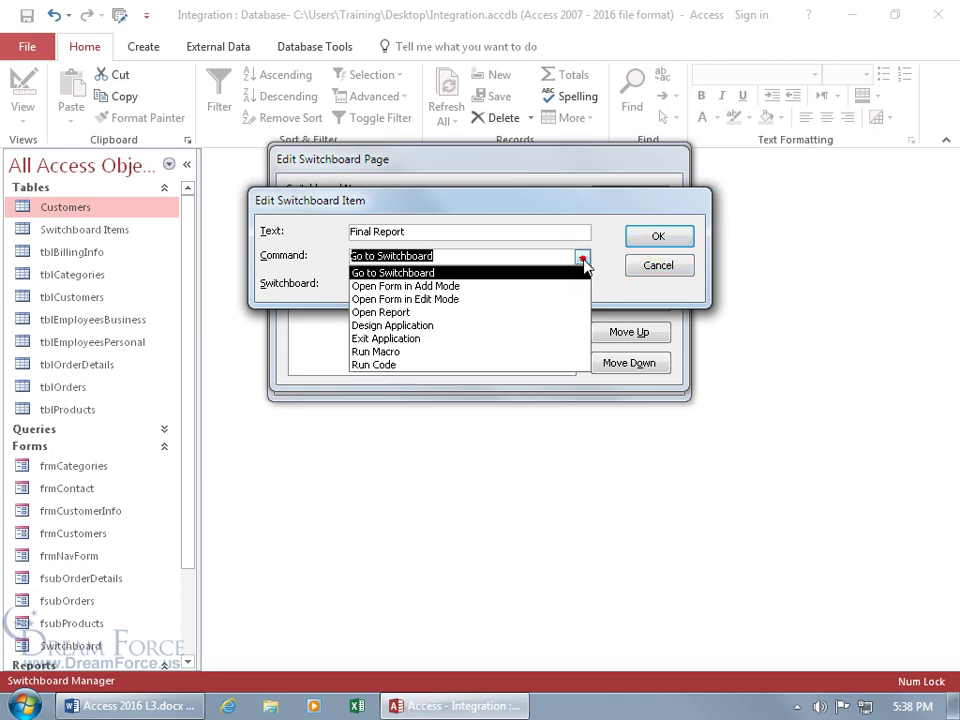
pyautogui.click(527, 312)
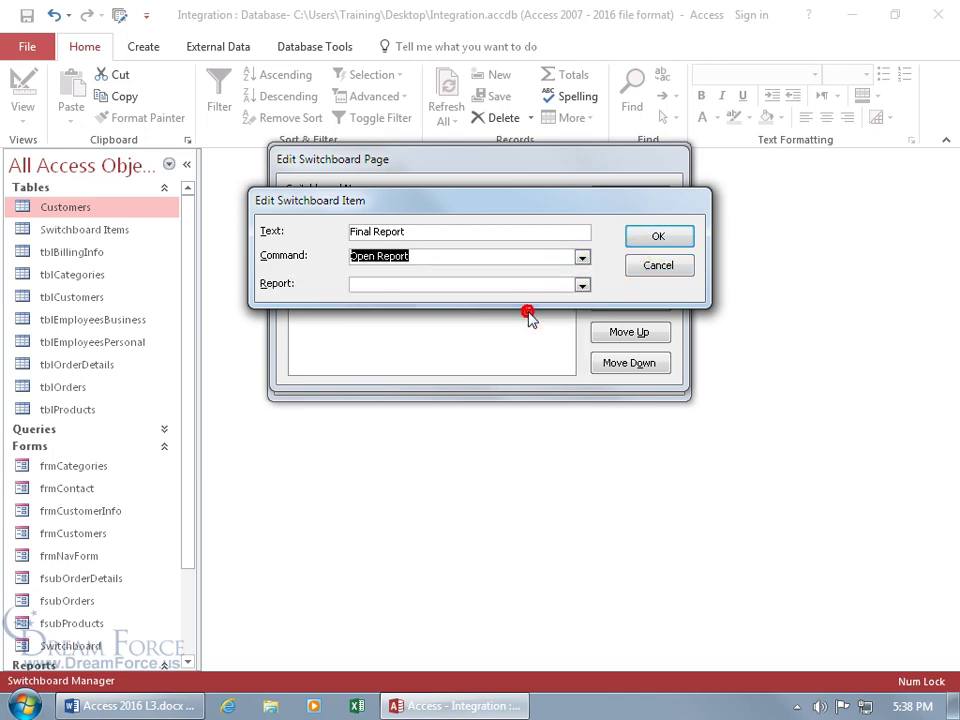
pyautogui.click(582, 284)
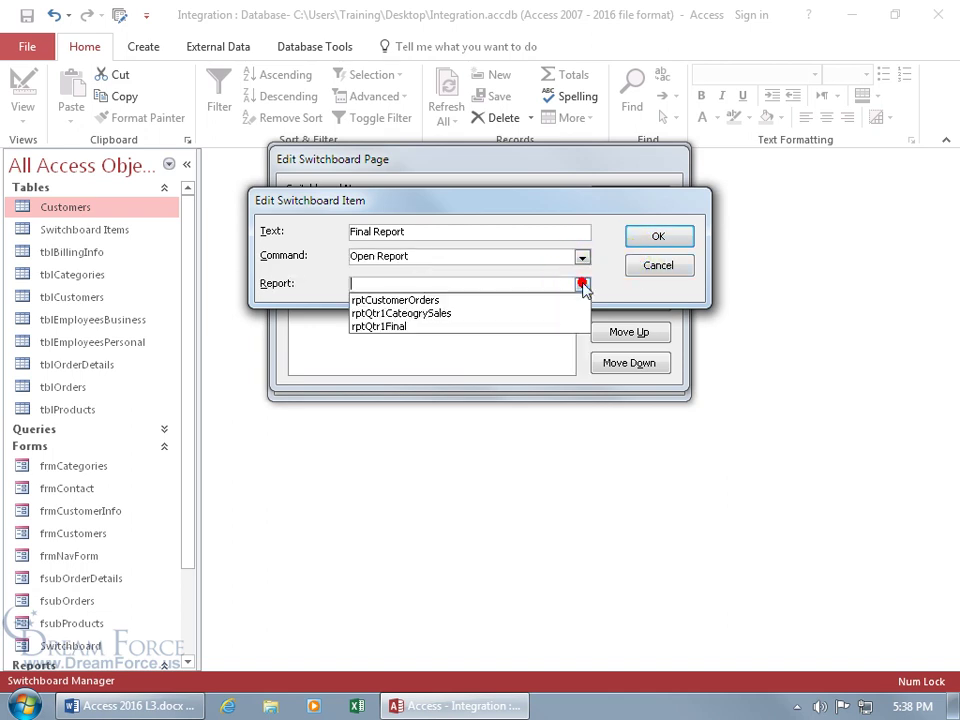
pyautogui.click(511, 326)
pyautogui.click(655, 241)
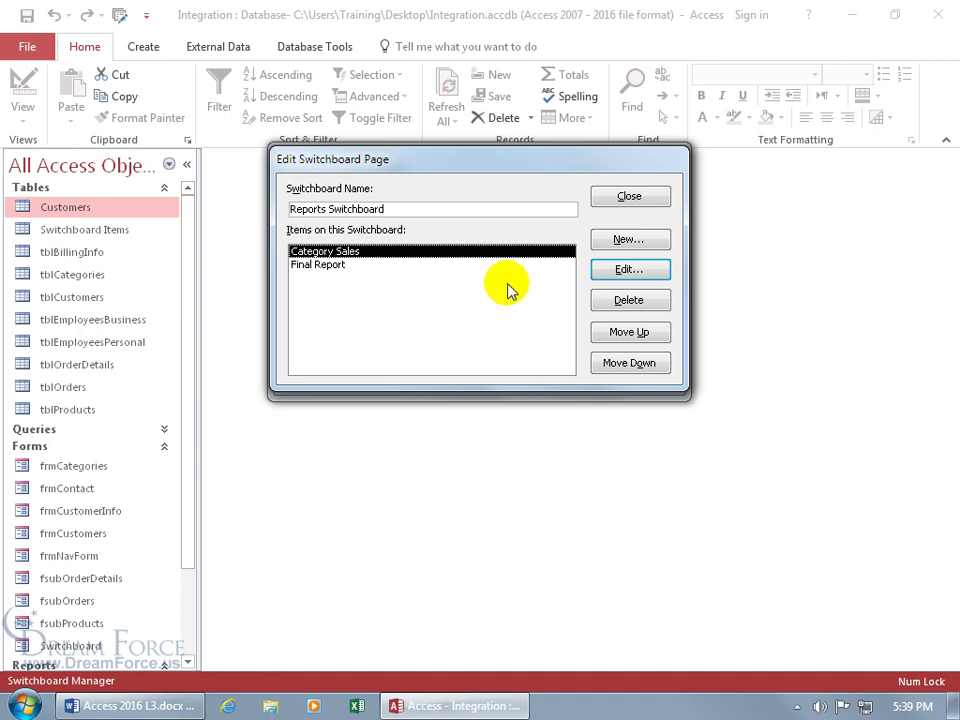
# - Add a 'Back to Main' item going to the Main Switchboard, then close the page editor
pyautogui.click(624, 242)
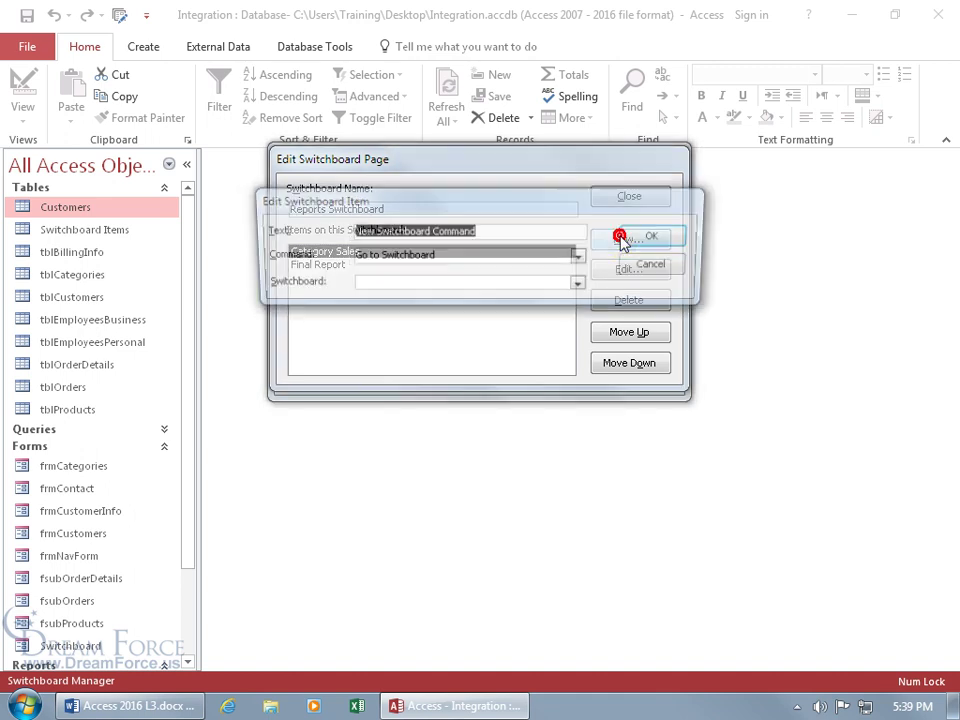
pyautogui.write('Back to Main')
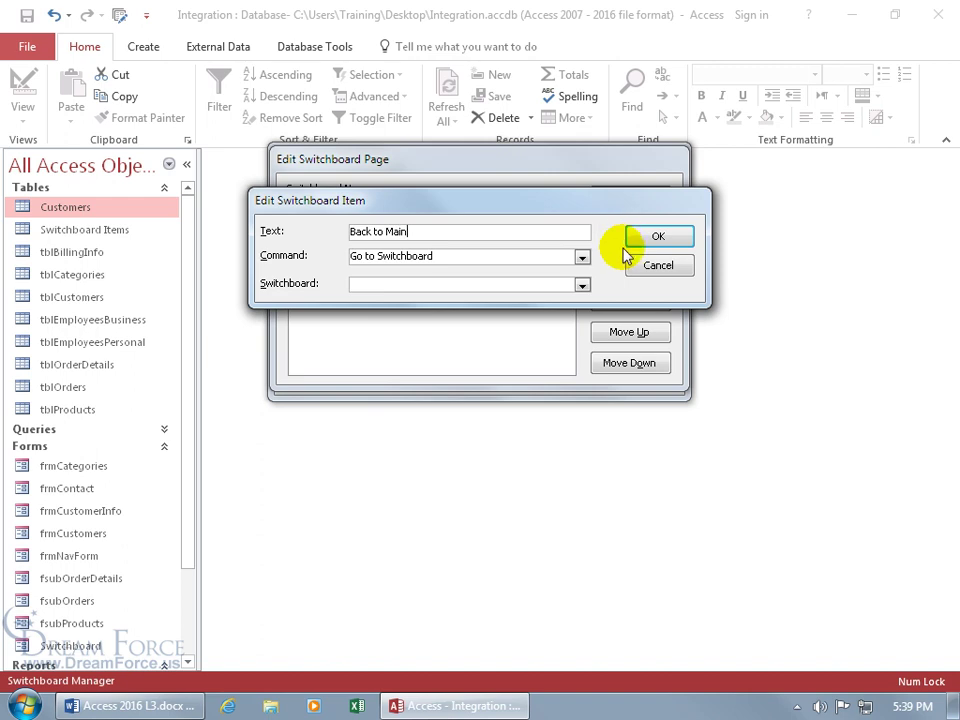
pyautogui.click(581, 284)
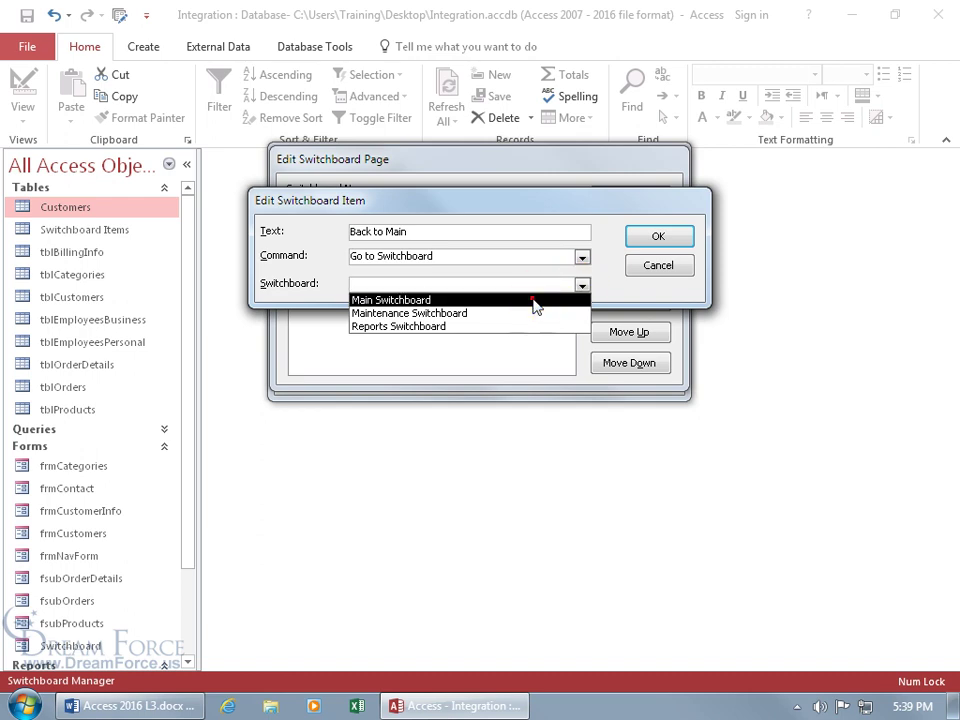
pyautogui.click(471, 300)
pyautogui.click(668, 238)
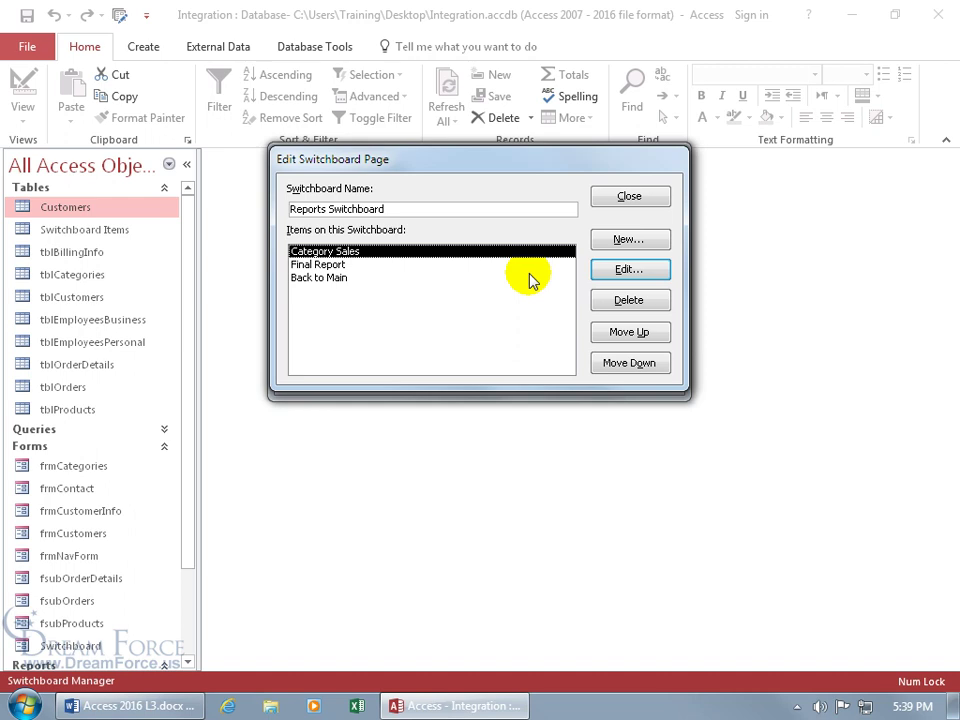
pyautogui.click(640, 195)
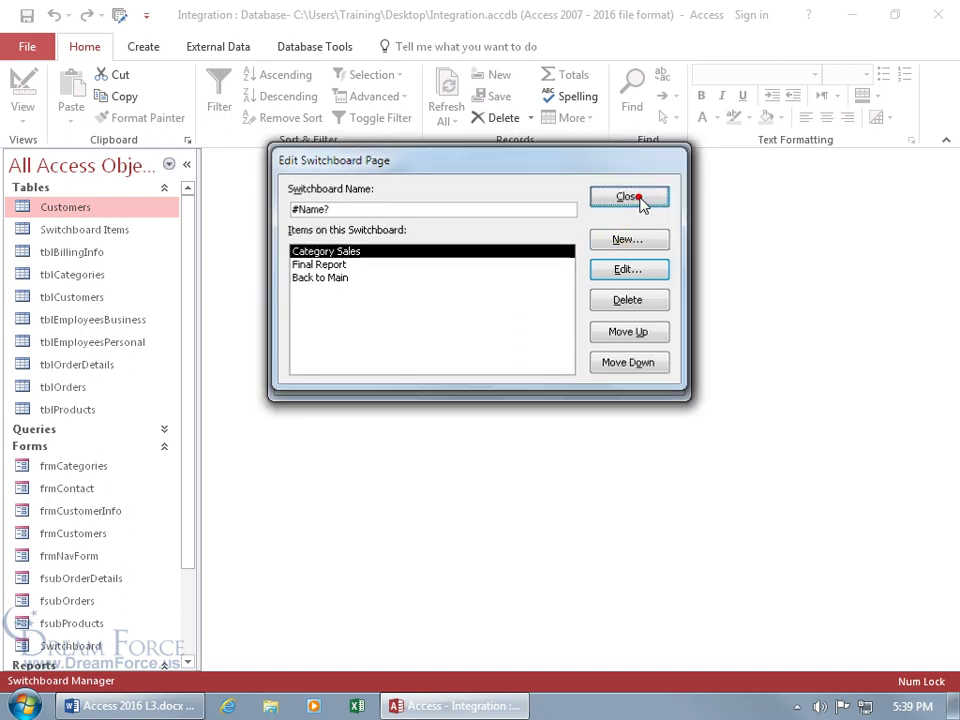
# - Edit the Maintenance Switchboard and add an 'Edit Categories' item opening frmCategories in Edit mode
pyautogui.click(373, 224)
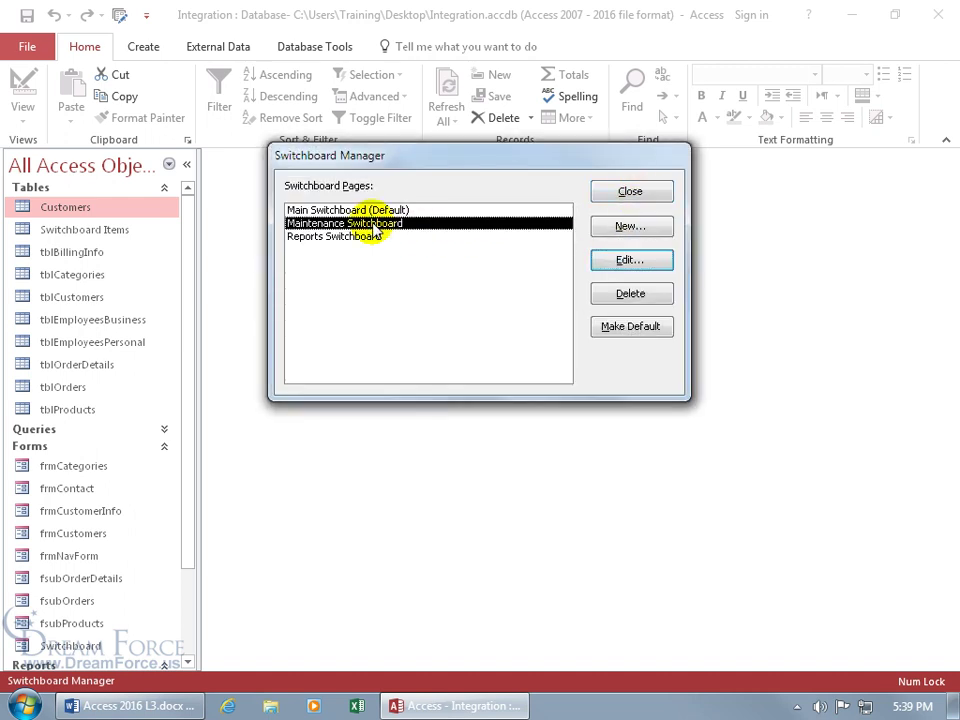
pyautogui.click(627, 260)
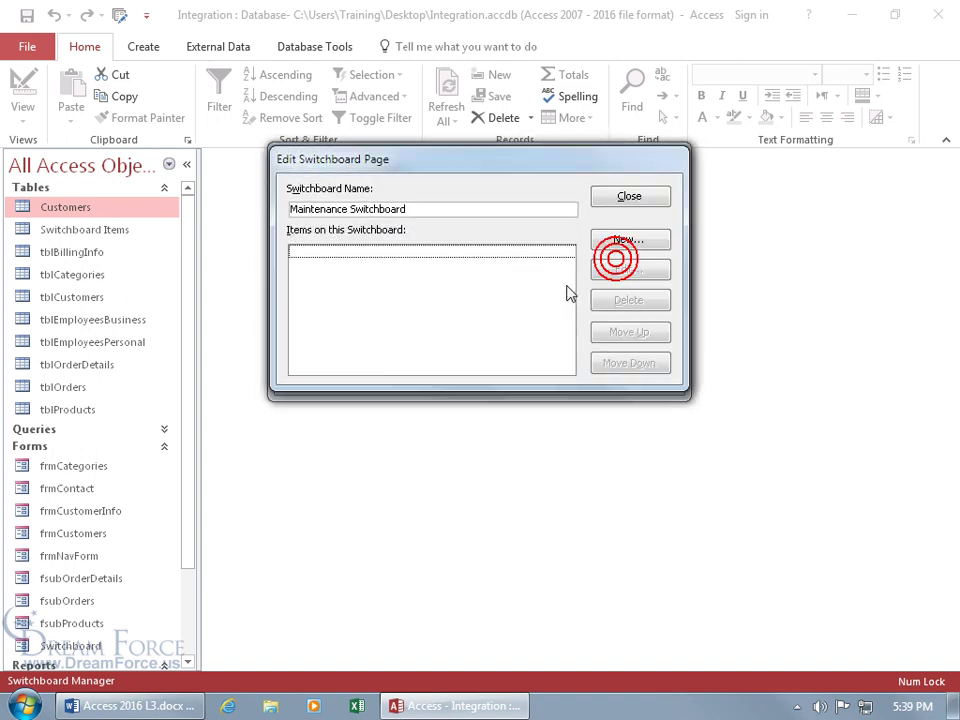
pyautogui.click(614, 244)
pyautogui.write('Edit Categories')
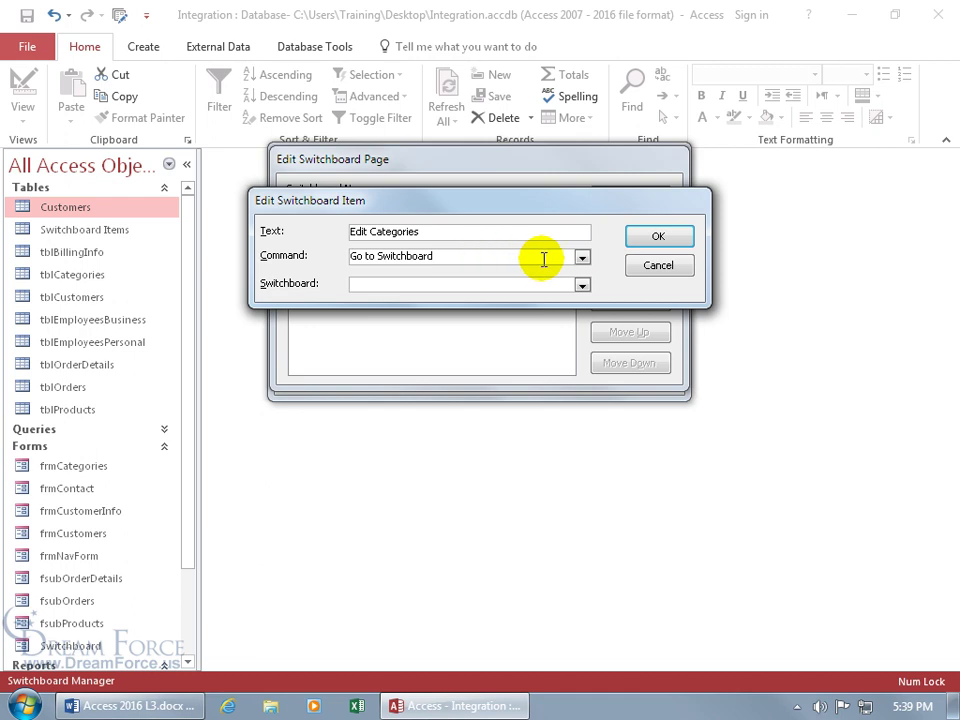
pyautogui.click(582, 258)
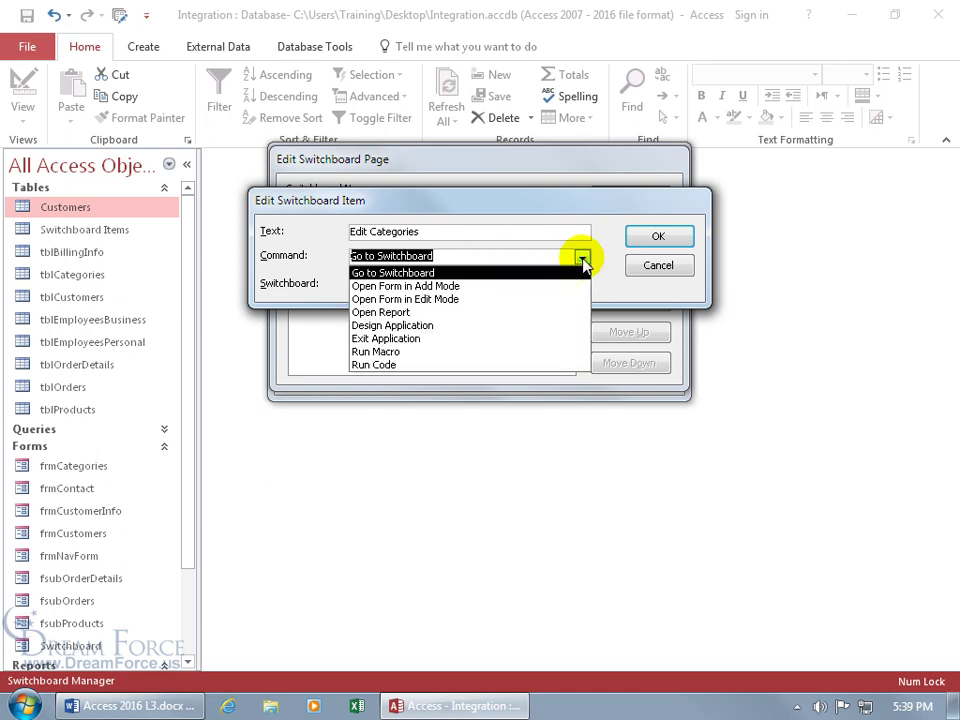
pyautogui.click(496, 299)
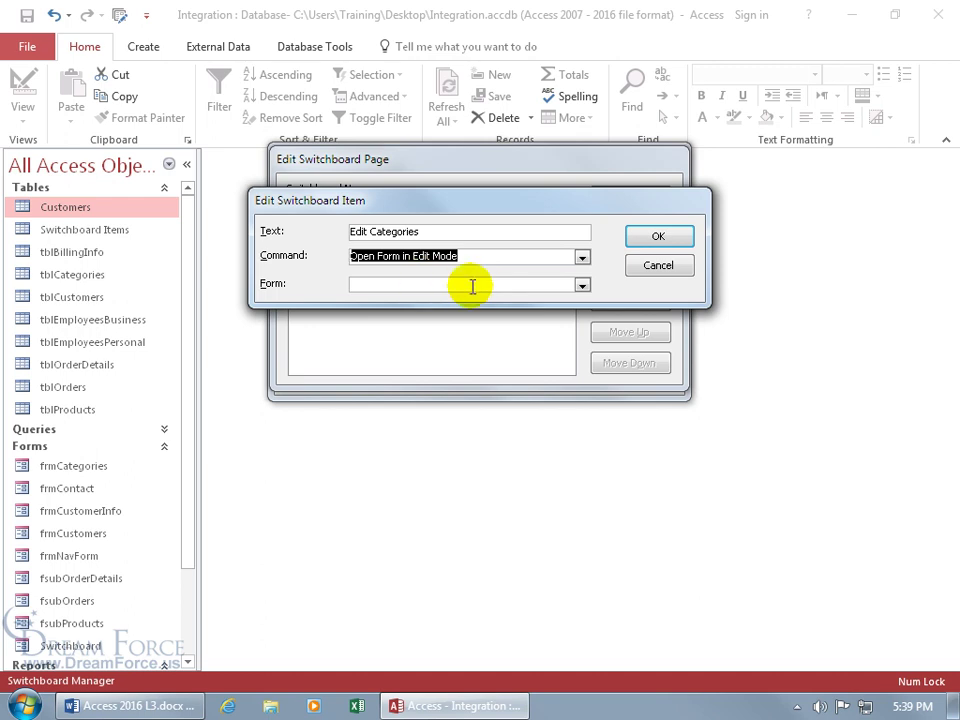
pyautogui.click(582, 285)
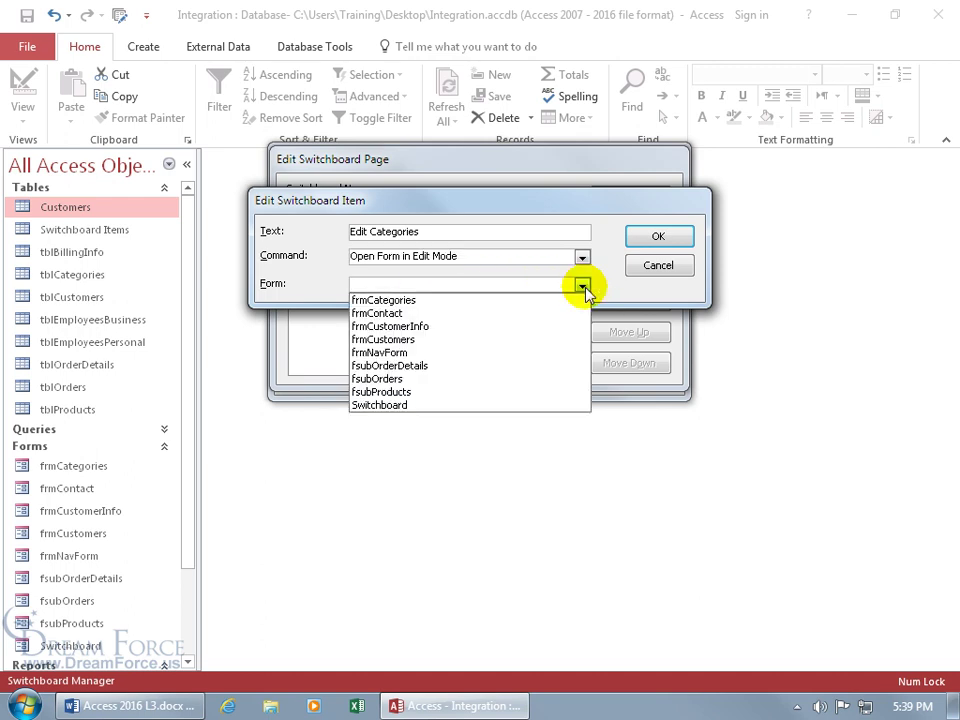
pyautogui.click(531, 300)
pyautogui.click(660, 238)
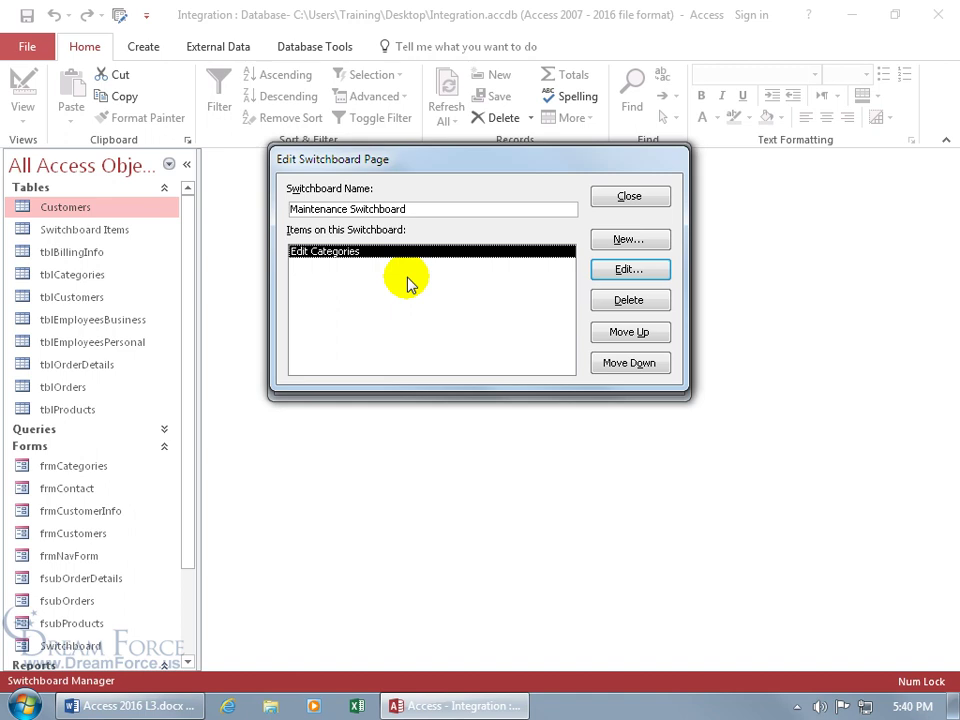
# - Add a 'Back to Main' item going to the Main Switchboard, then close the editor and Switchboard Manager
pyautogui.click(628, 242)
pyautogui.write('Back to Main')
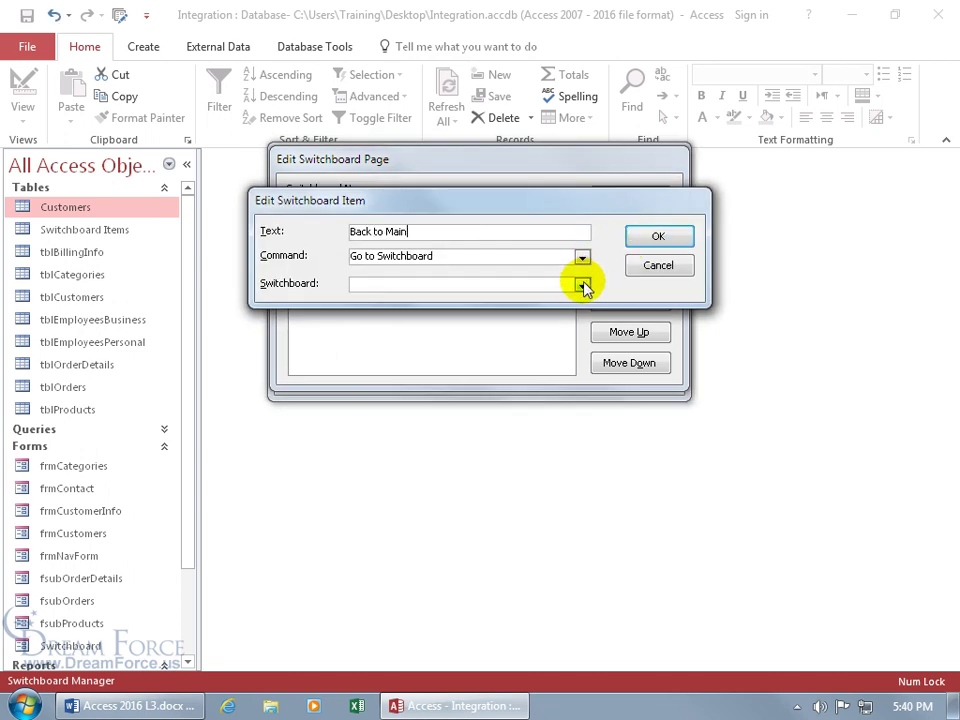
pyautogui.click(582, 283)
pyautogui.click(549, 300)
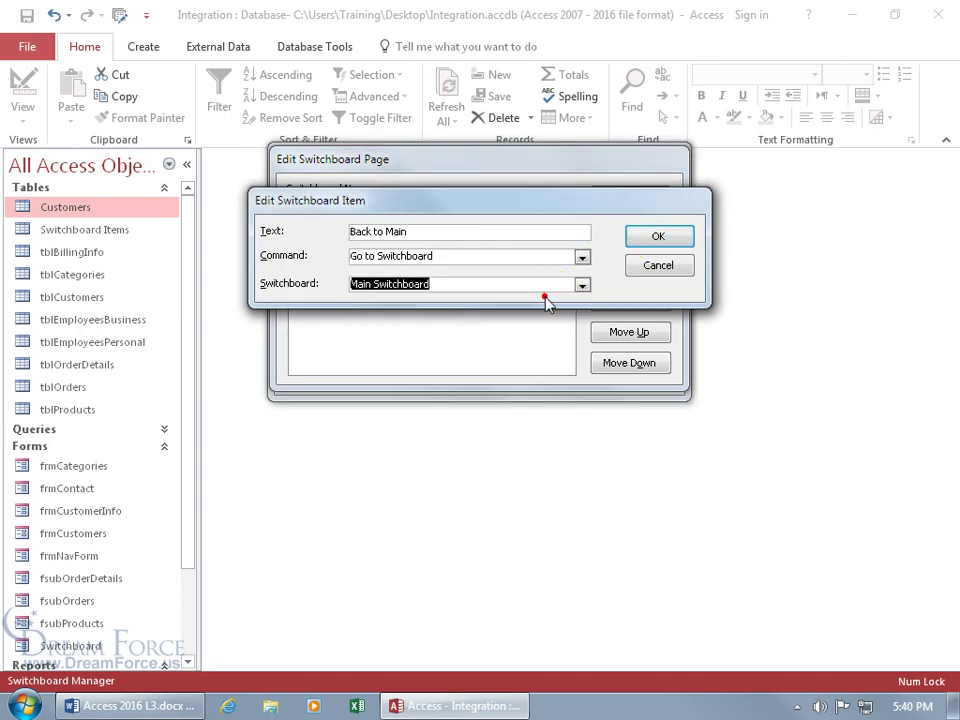
pyautogui.click(660, 237)
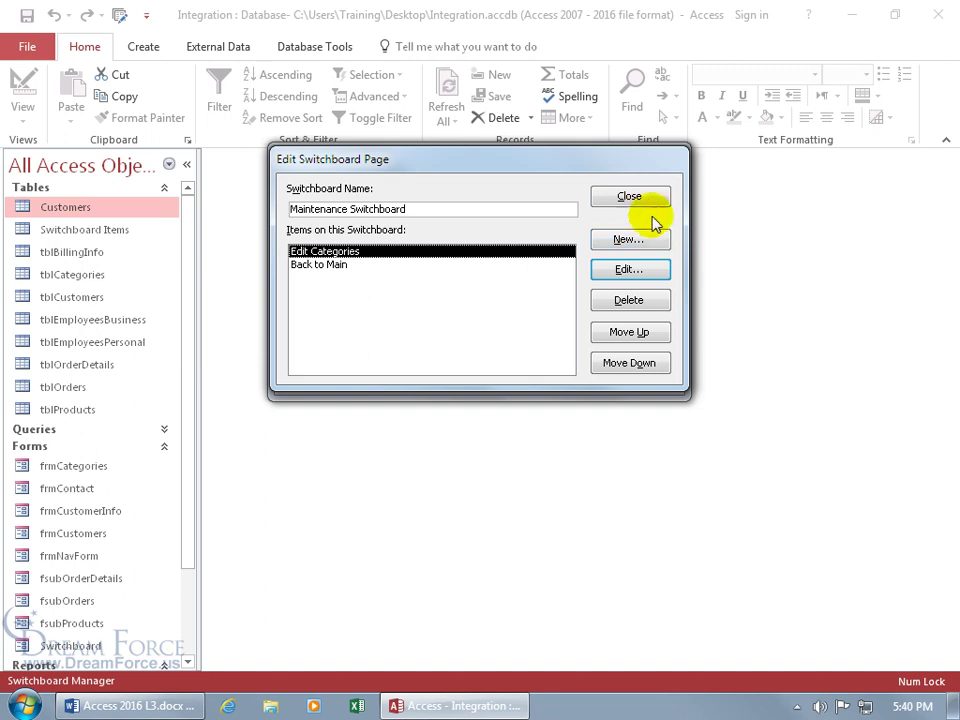
pyautogui.click(645, 199)
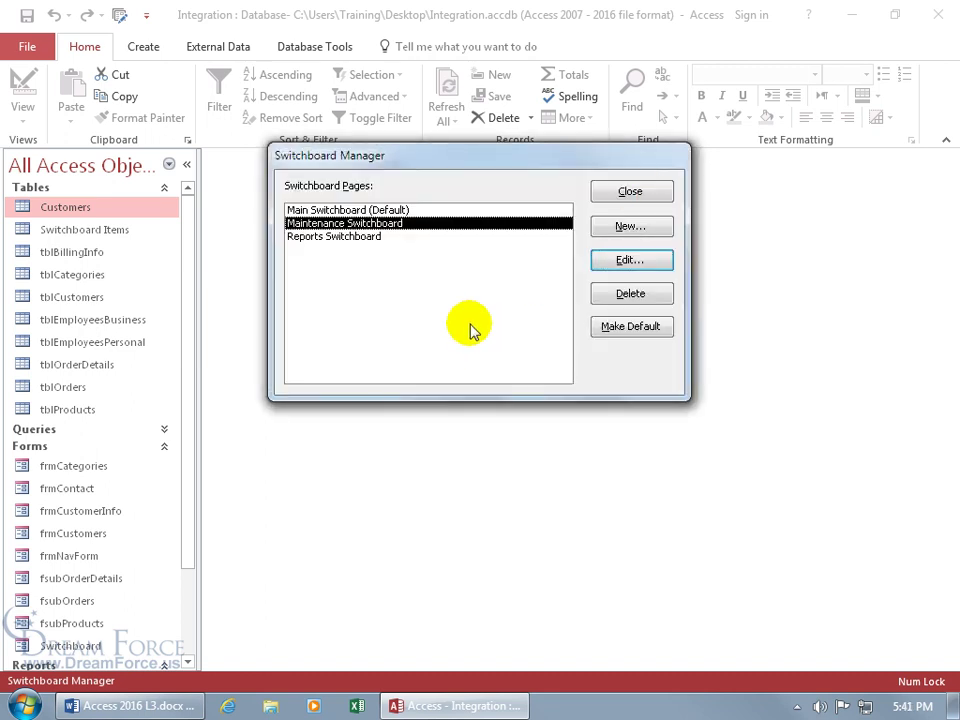
pyautogui.click(645, 193)
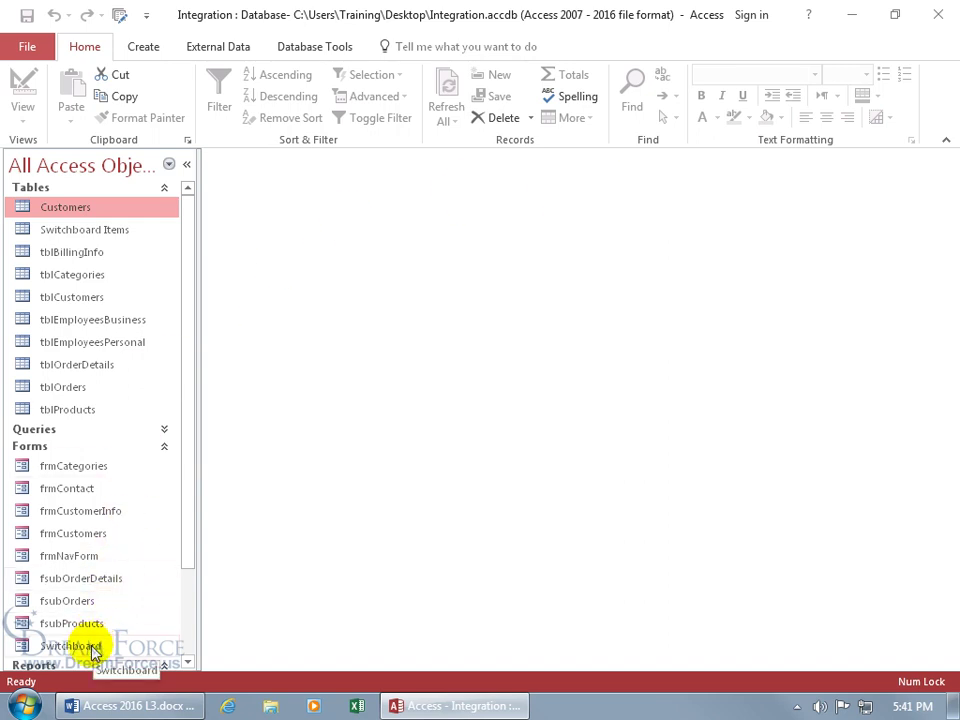
# - Open the Switchboard form, use Customer Info to show frmCustomerData, then close that form
pyautogui.doubleClick(92, 648)
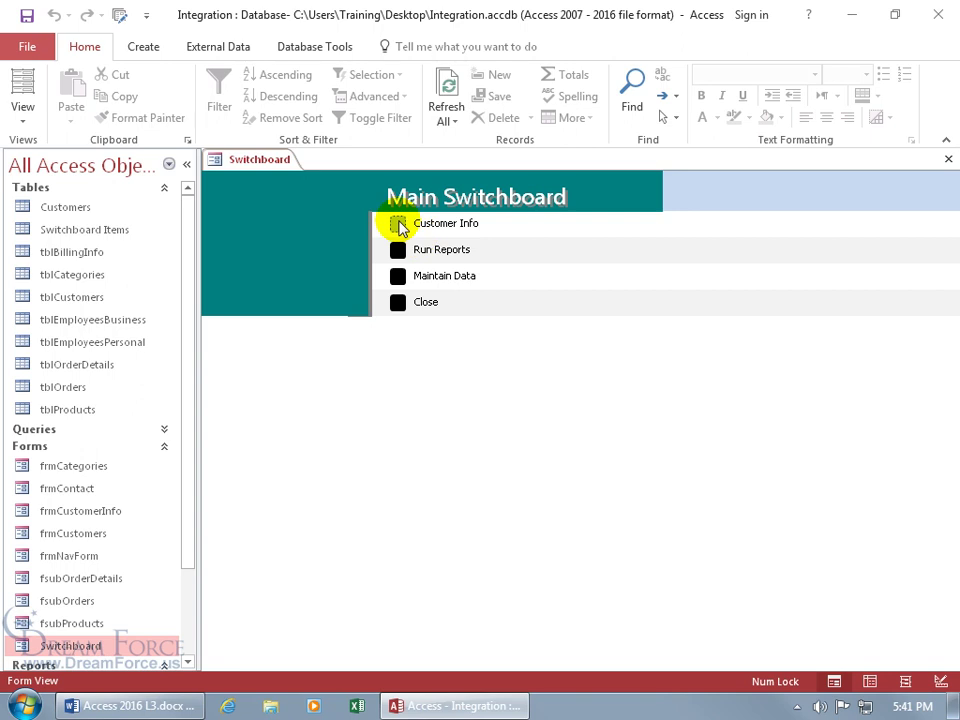
pyautogui.click(398, 225)
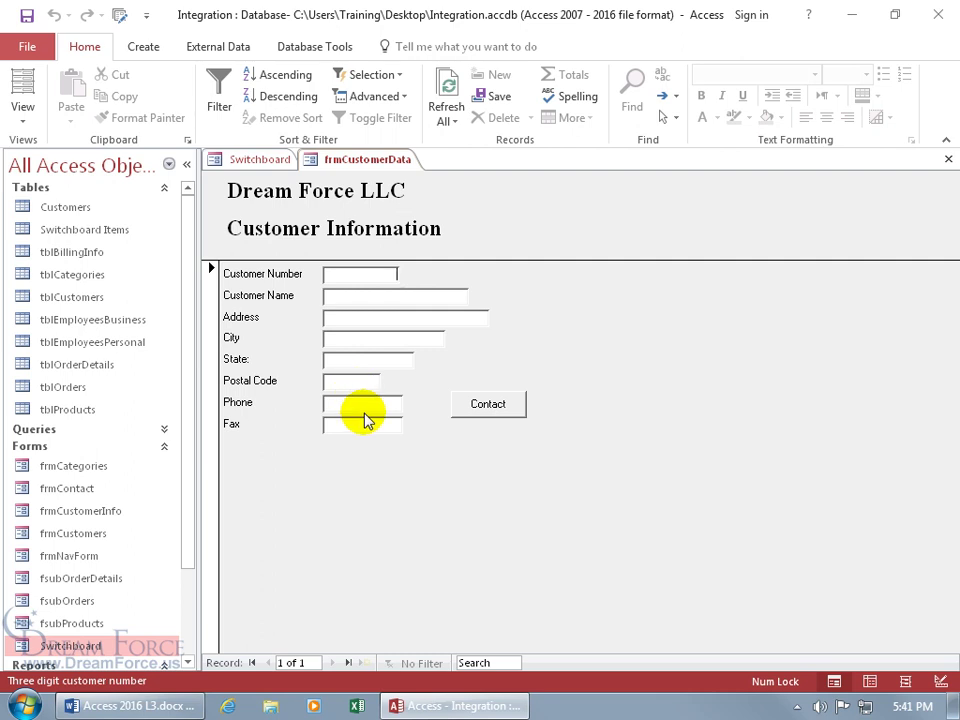
pyautogui.click(948, 159)
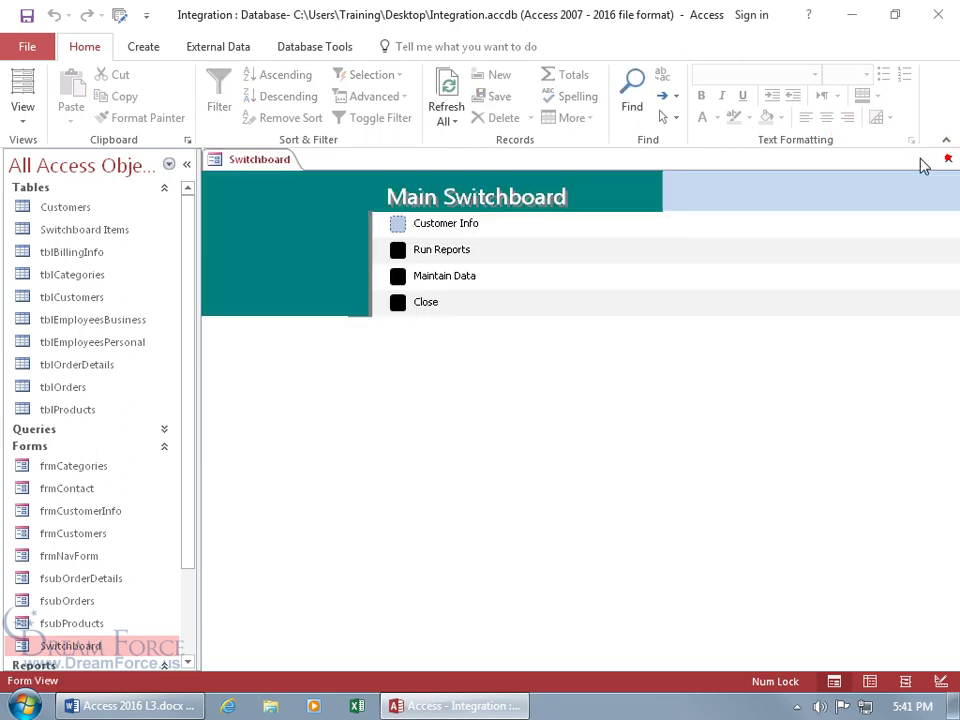
# - Via Run Reports, open and close the Category Sales and Final Report reports, then go Back to Main
pyautogui.click(398, 250)
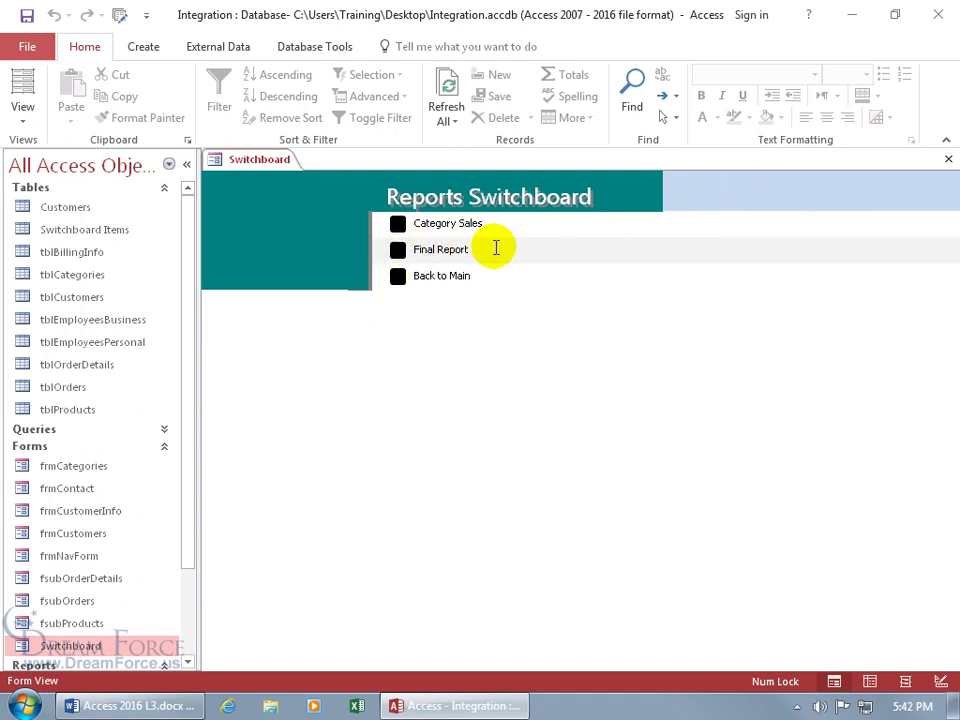
pyautogui.click(399, 224)
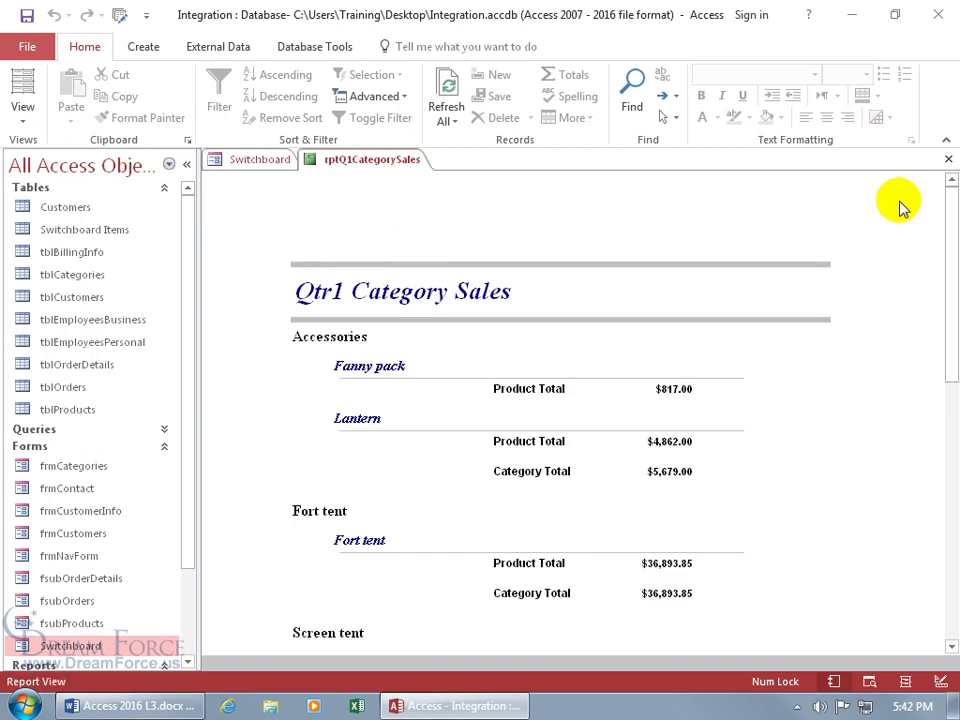
pyautogui.click(947, 160)
pyautogui.click(399, 251)
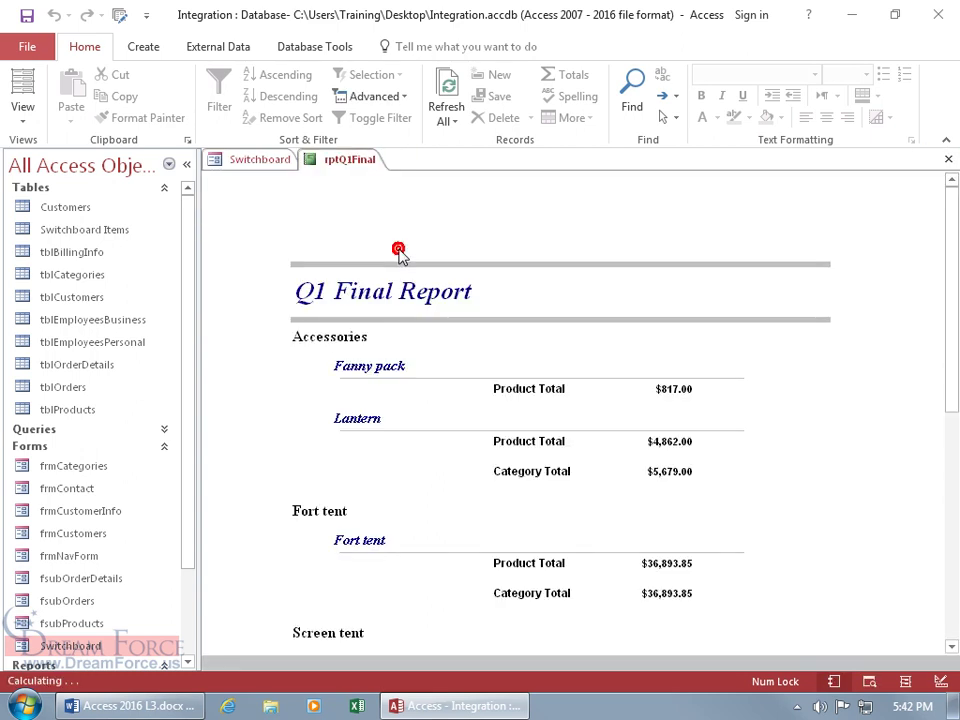
pyautogui.click(949, 160)
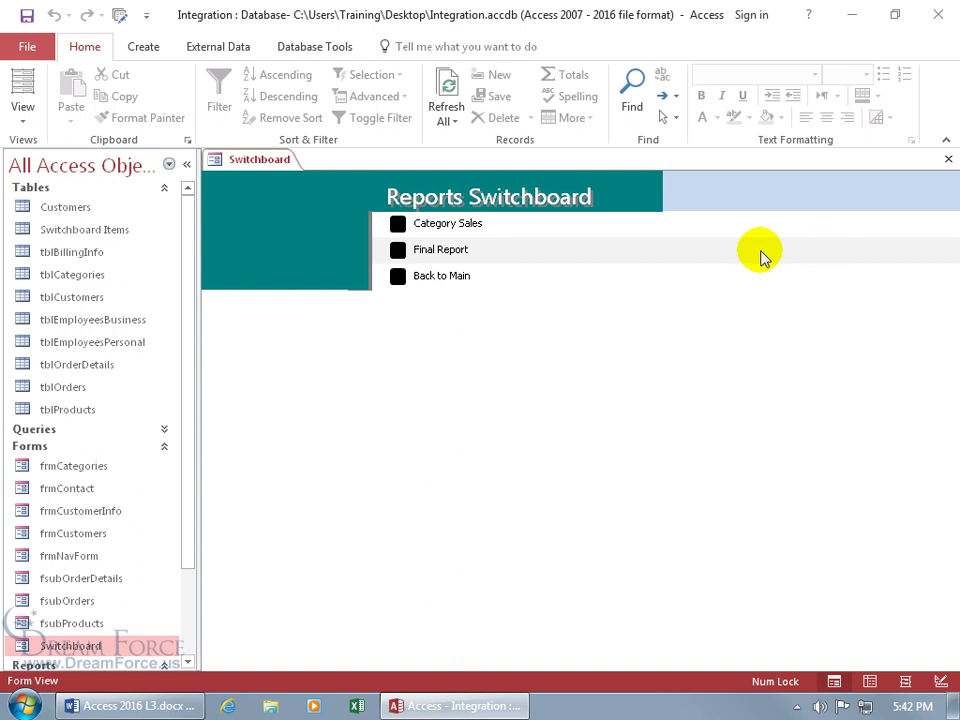
pyautogui.click(399, 278)
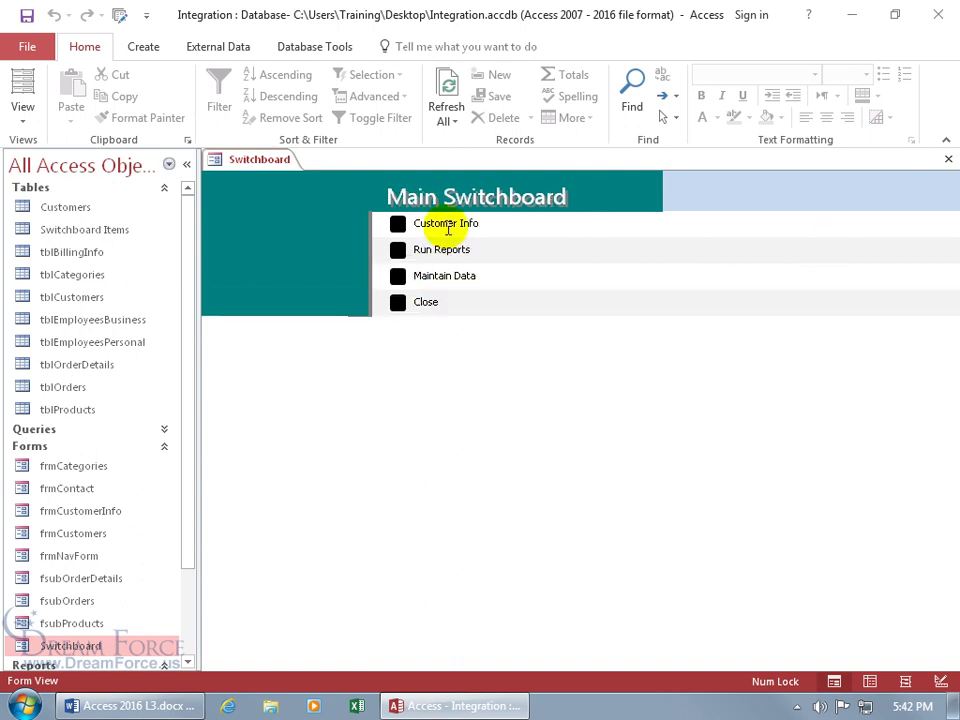
# - Via Maintain Data, open Edit Categories, step through two records, close it and return to Main
pyautogui.click(398, 277)
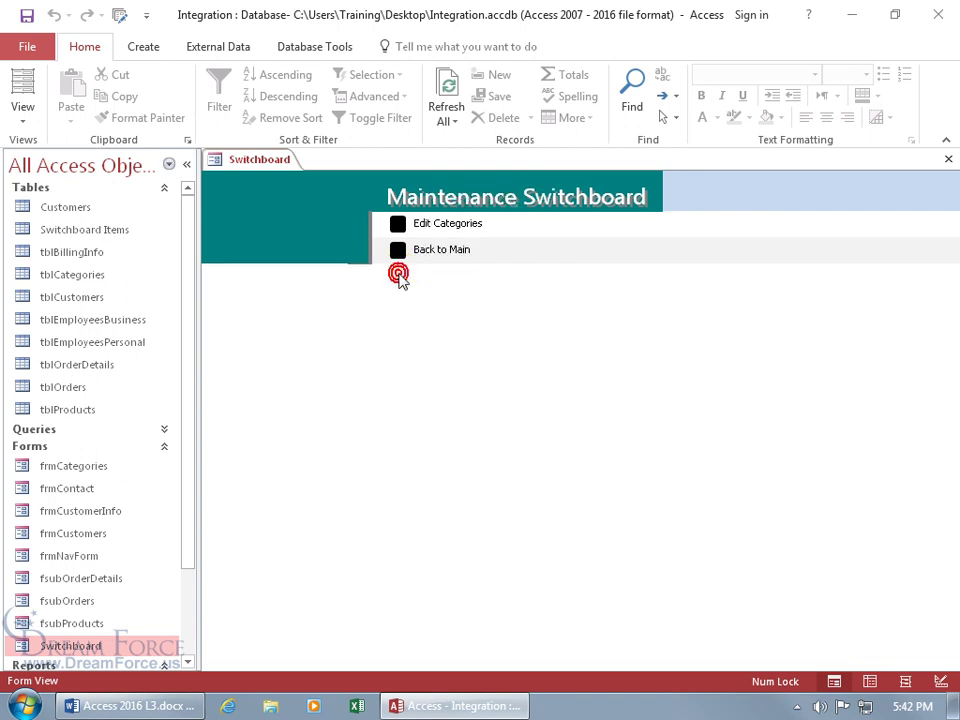
pyautogui.click(398, 224)
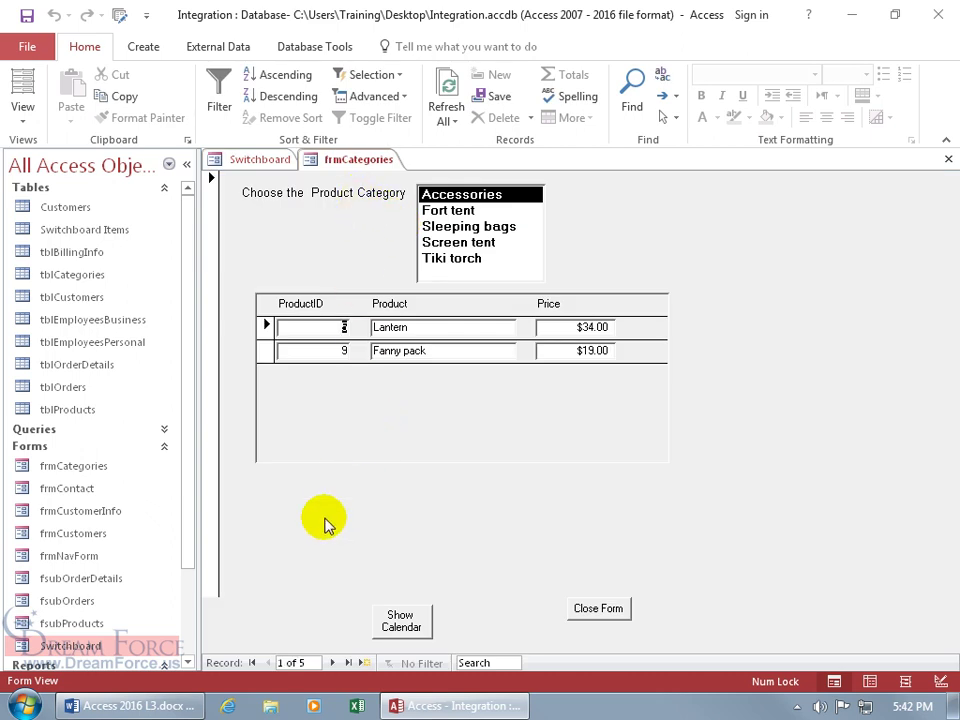
pyautogui.click(332, 662)
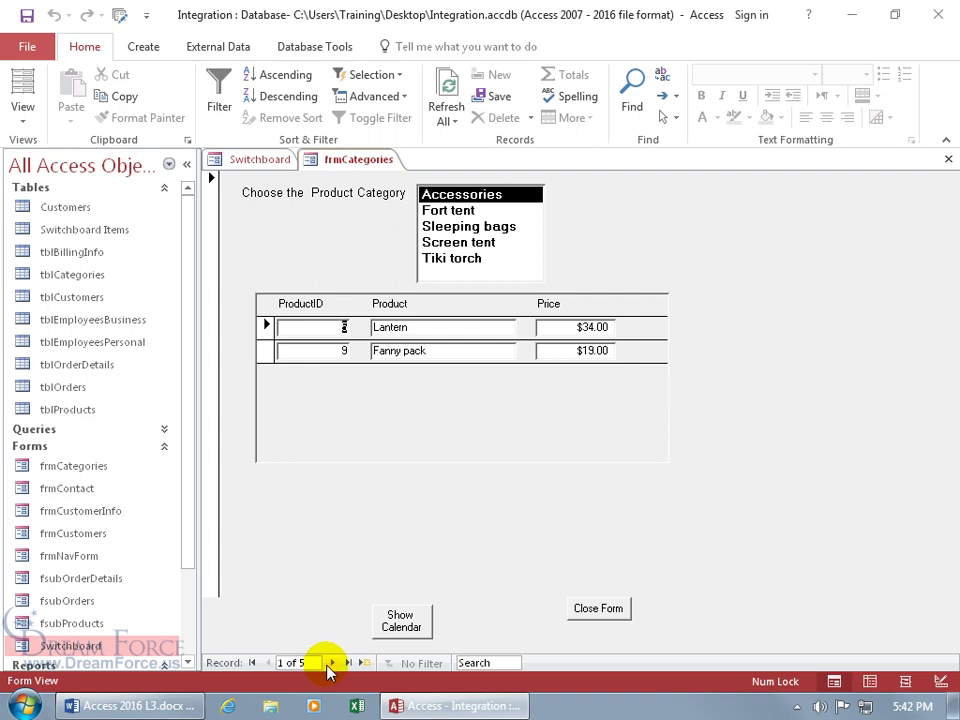
pyautogui.click(332, 662)
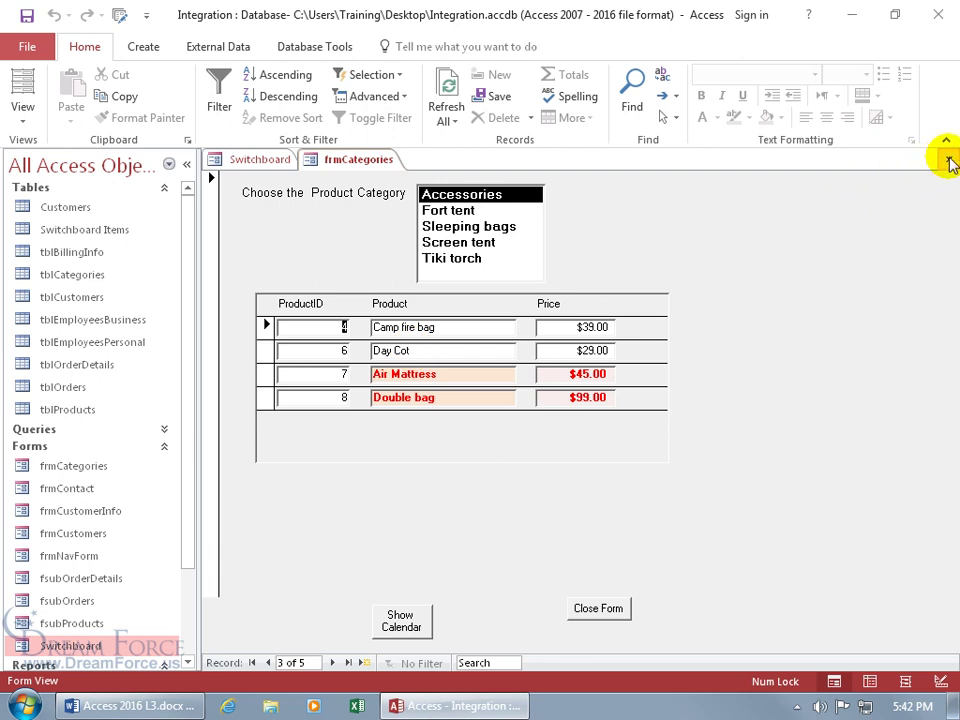
pyautogui.click(947, 158)
pyautogui.click(422, 250)
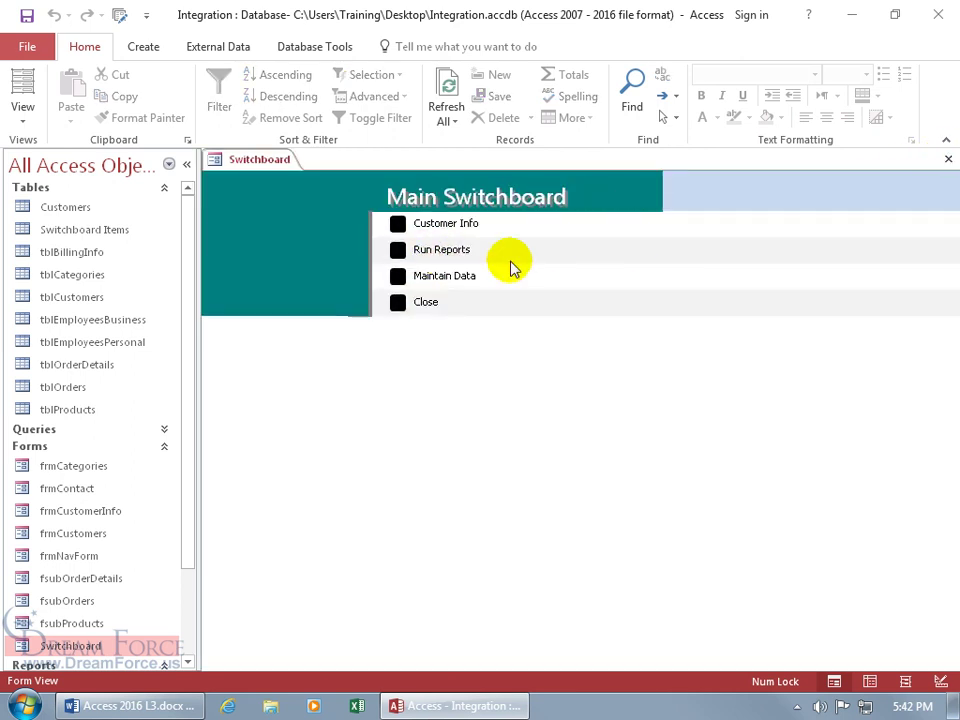
# - Close the switchboard, reopen Integration.accdb and open the Switchboard Items table with Field List closed
pyautogui.click(397, 302)
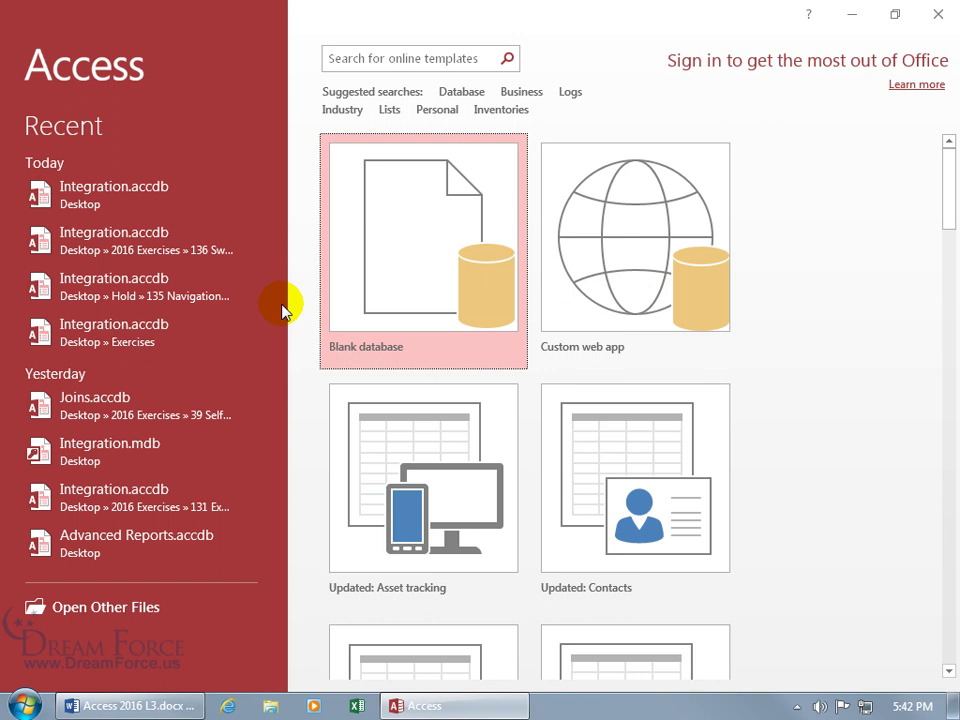
pyautogui.click(115, 196)
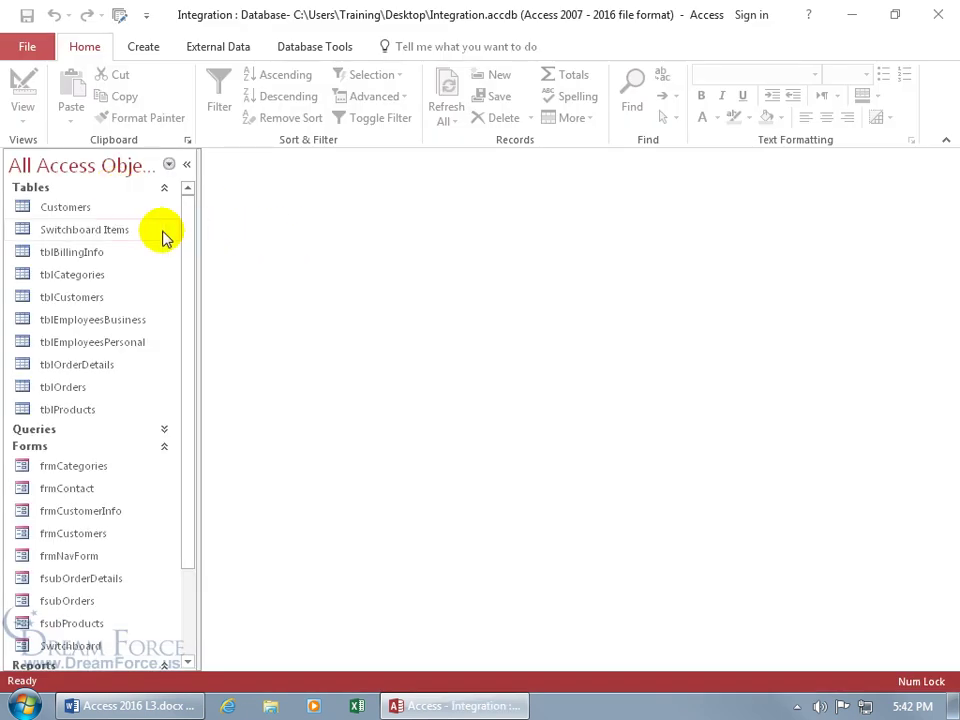
pyautogui.doubleClick(133, 232)
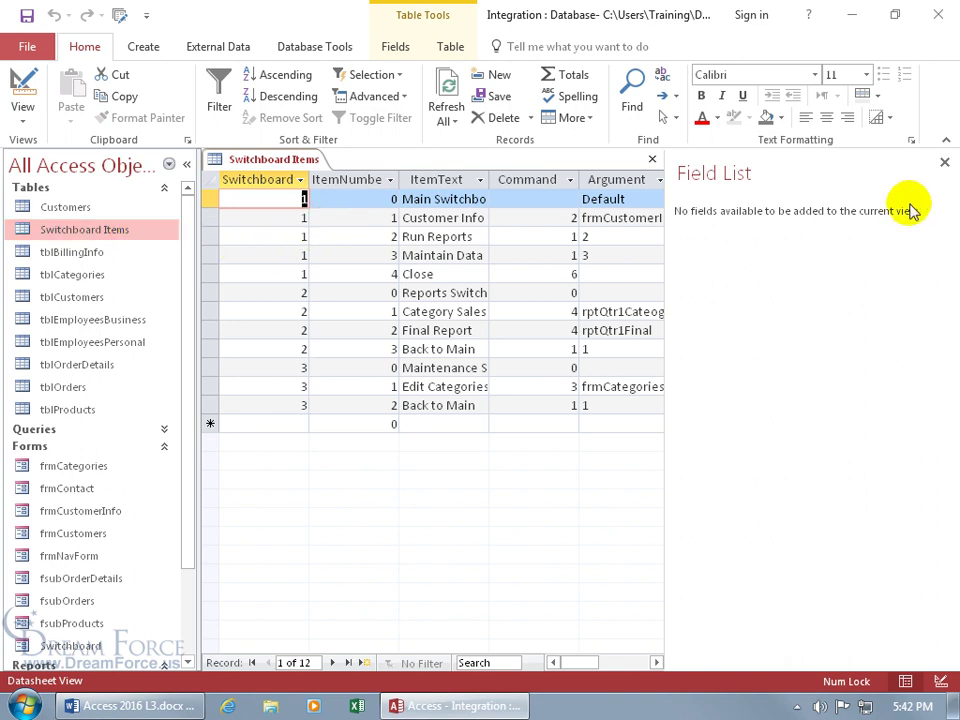
pyautogui.click(944, 162)
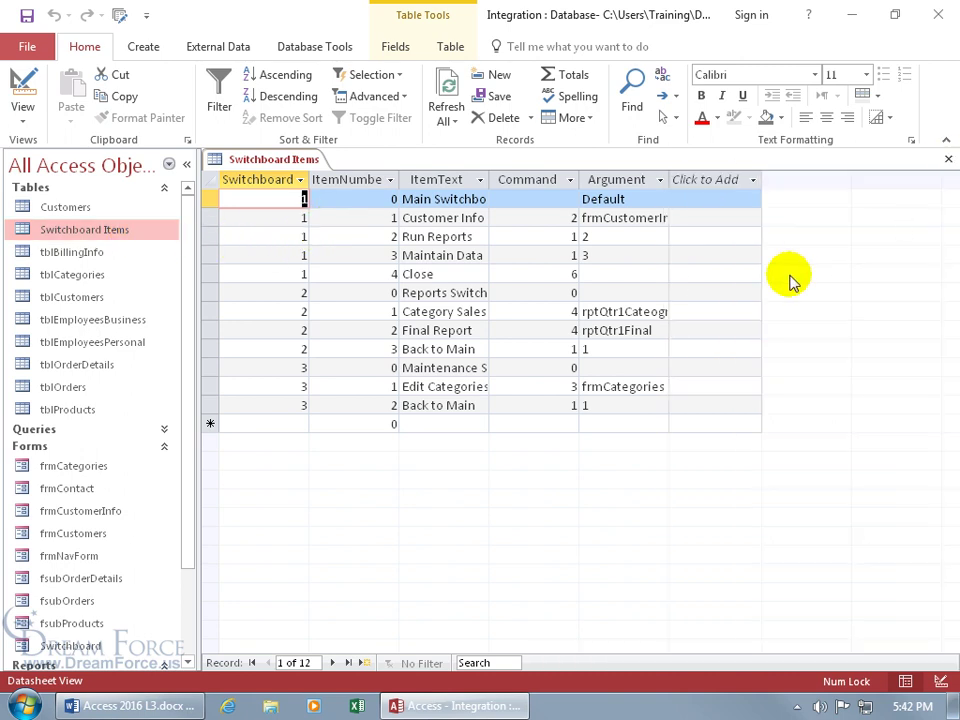